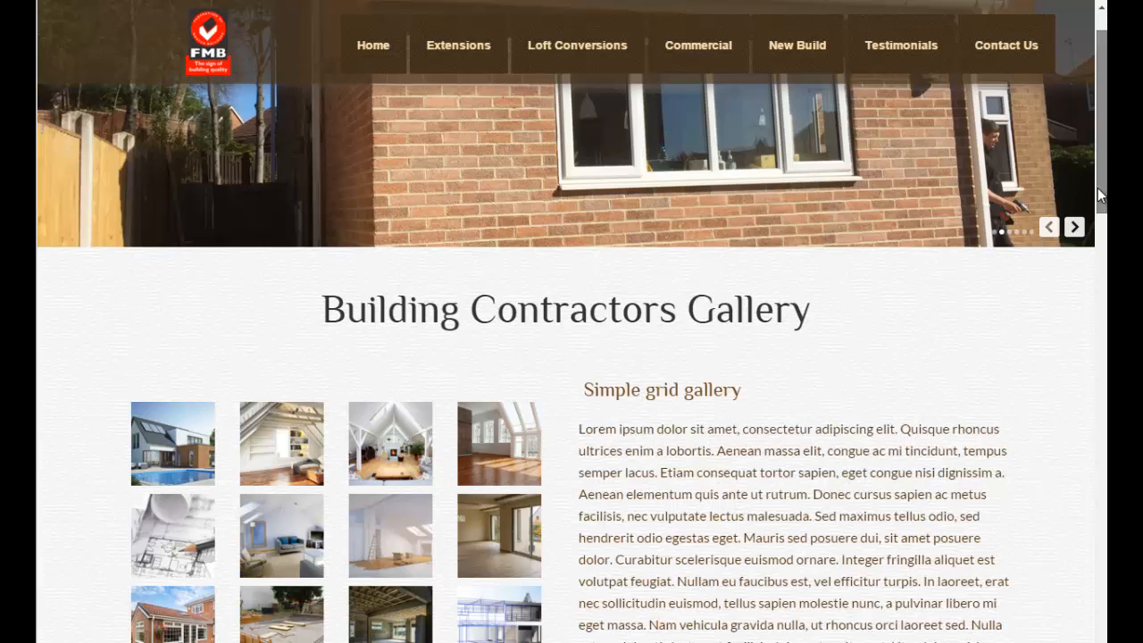
# Examine the simple grid gallery and view its white-beamed attic living room photo enlarged, closing it again
pyautogui.moveTo(1098, 187); pyautogui.dragTo(1090, 214)
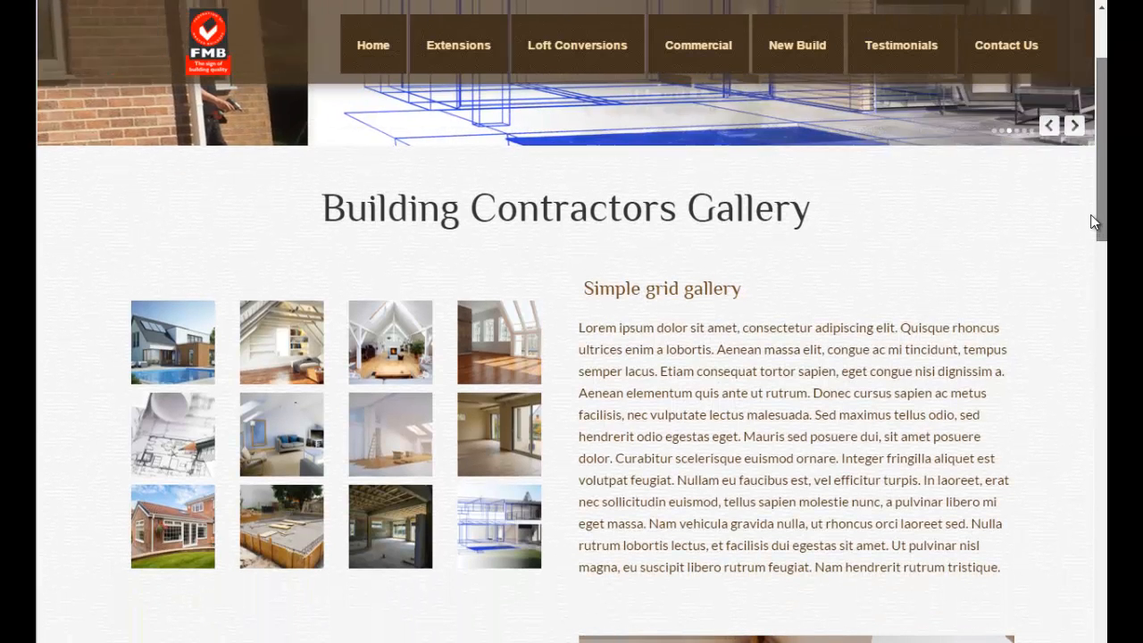
pyautogui.moveTo(1094, 221); pyautogui.dragTo(1103, 161)
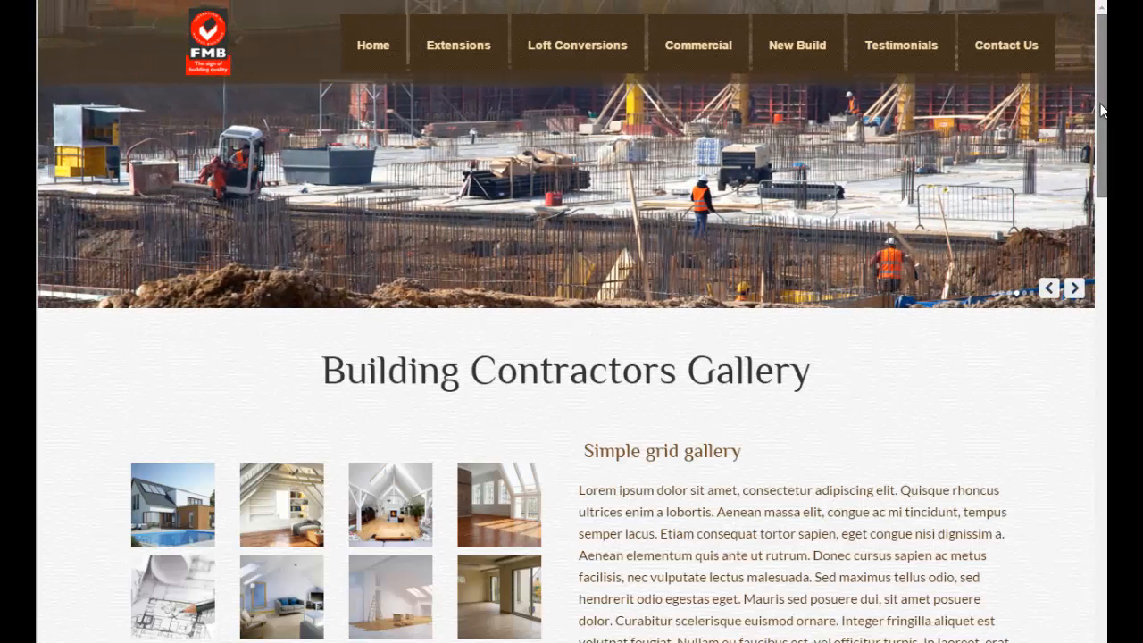
pyautogui.scroll(-1, 1103, 130)
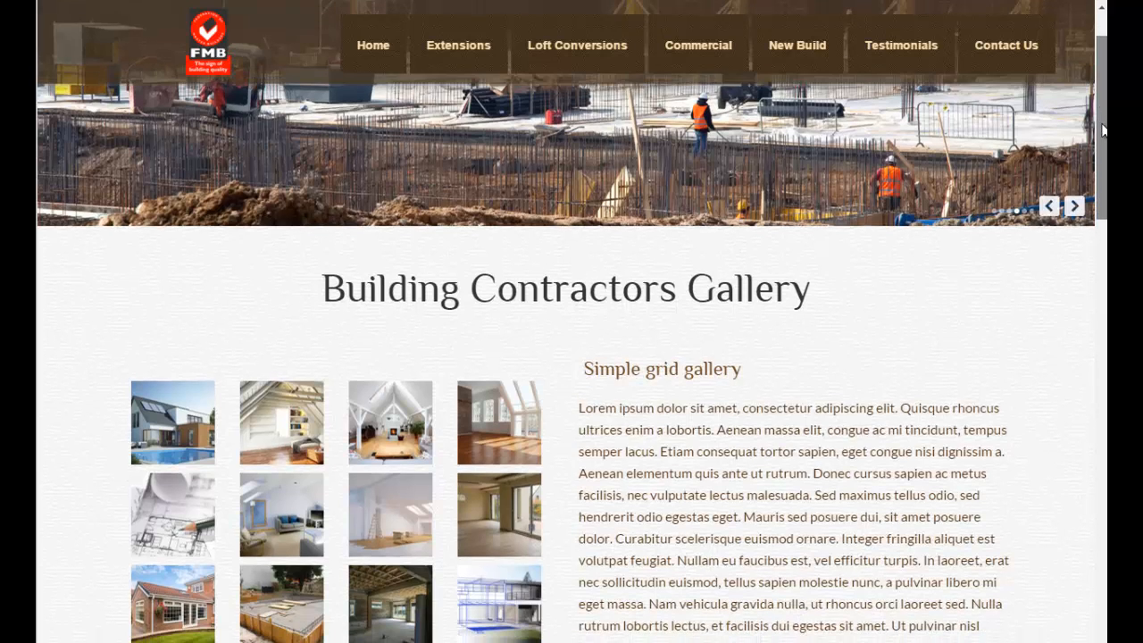
pyautogui.scroll(-1, 1103, 129)
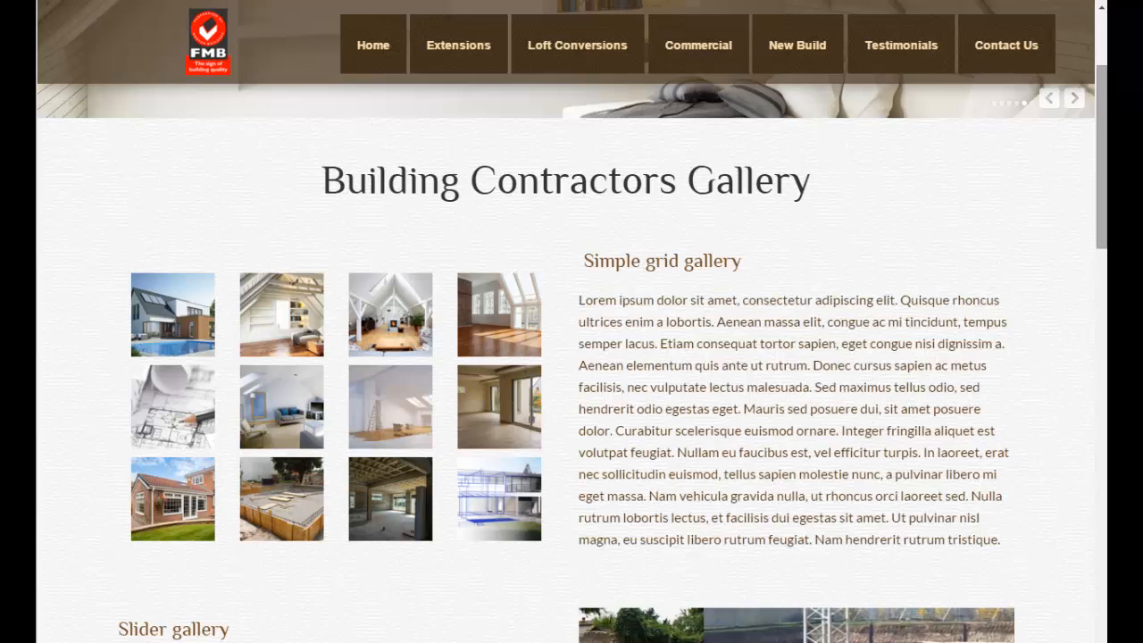
pyautogui.click(410, 336)
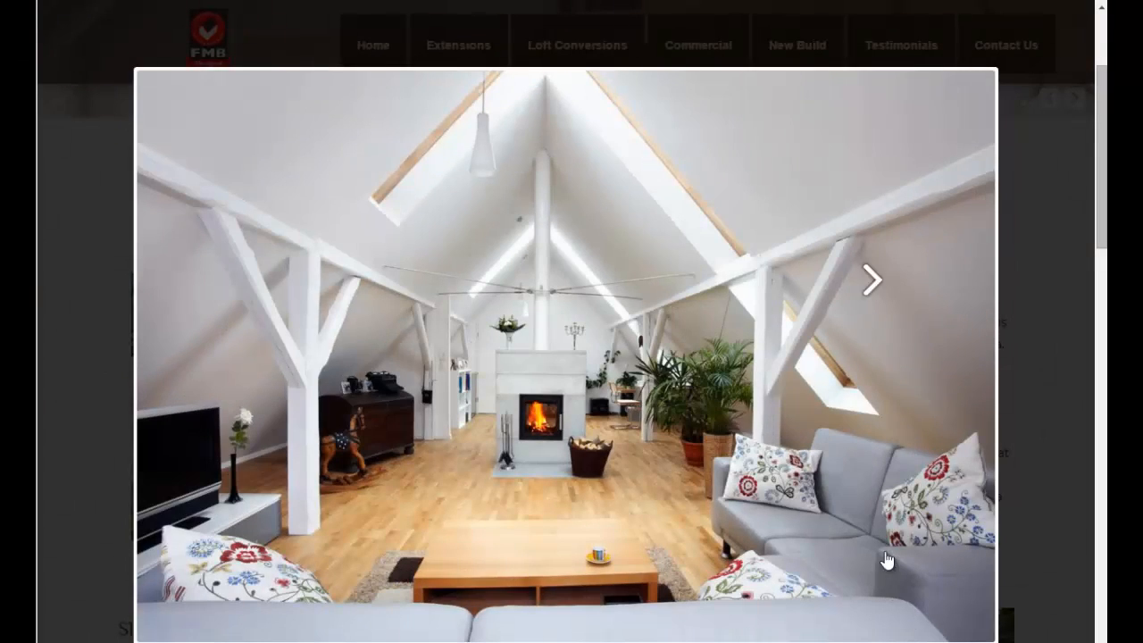
pyautogui.click(979, 641)
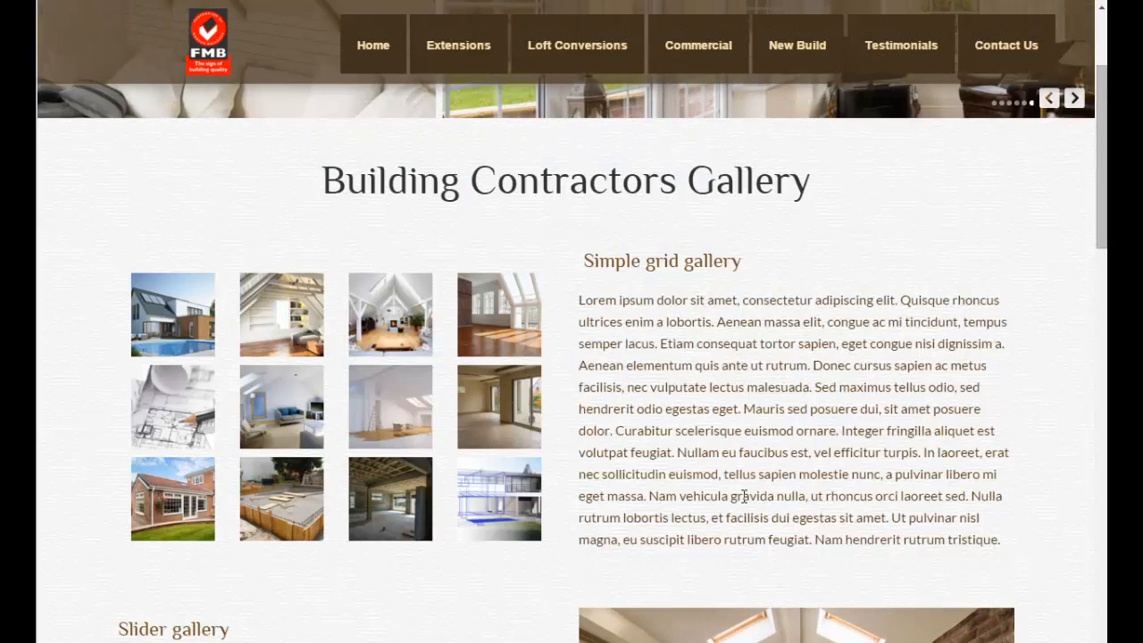
# Examine the slider gallery by bringing up its last thumbnail, the room with large sloping windows
pyautogui.scroll(-1, 1101, 266)
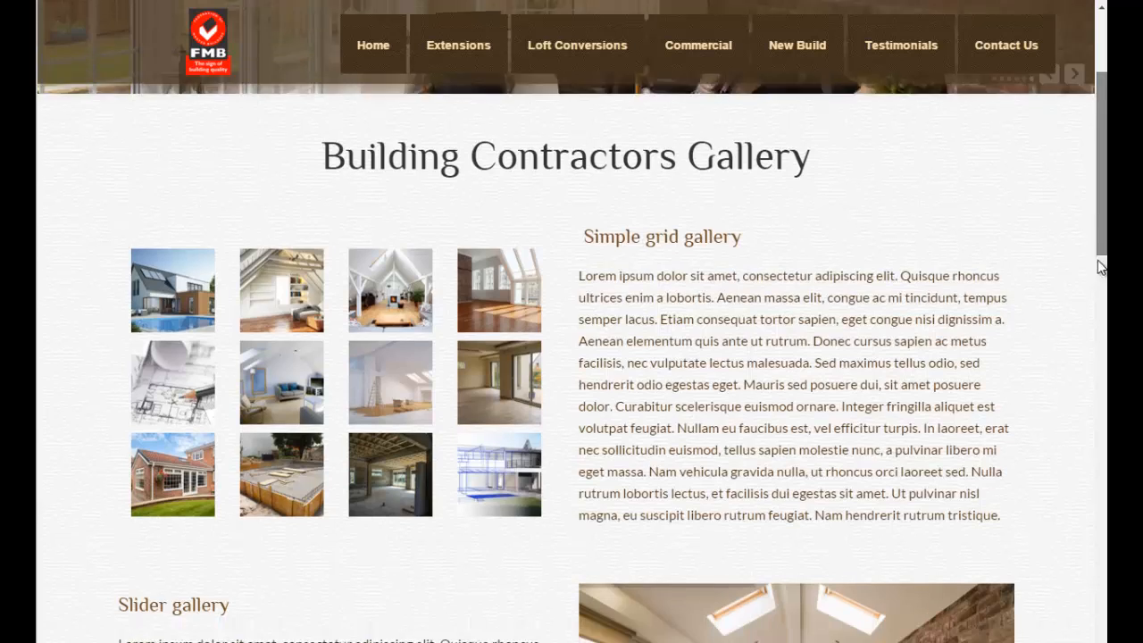
pyautogui.scroll(-3, 1102, 266)
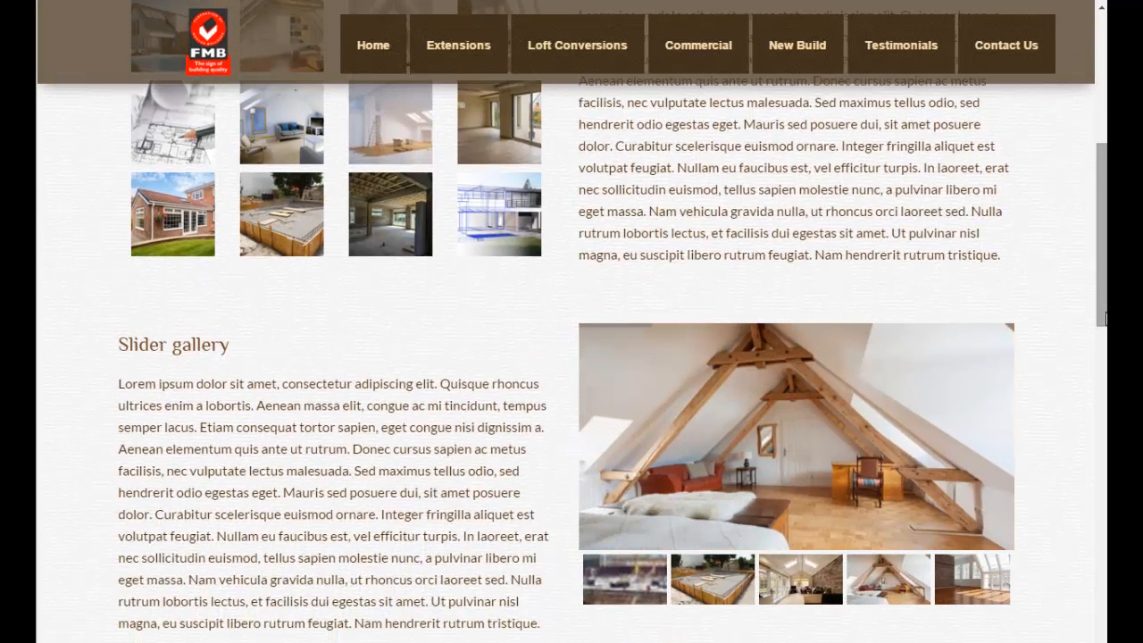
pyautogui.click(969, 588)
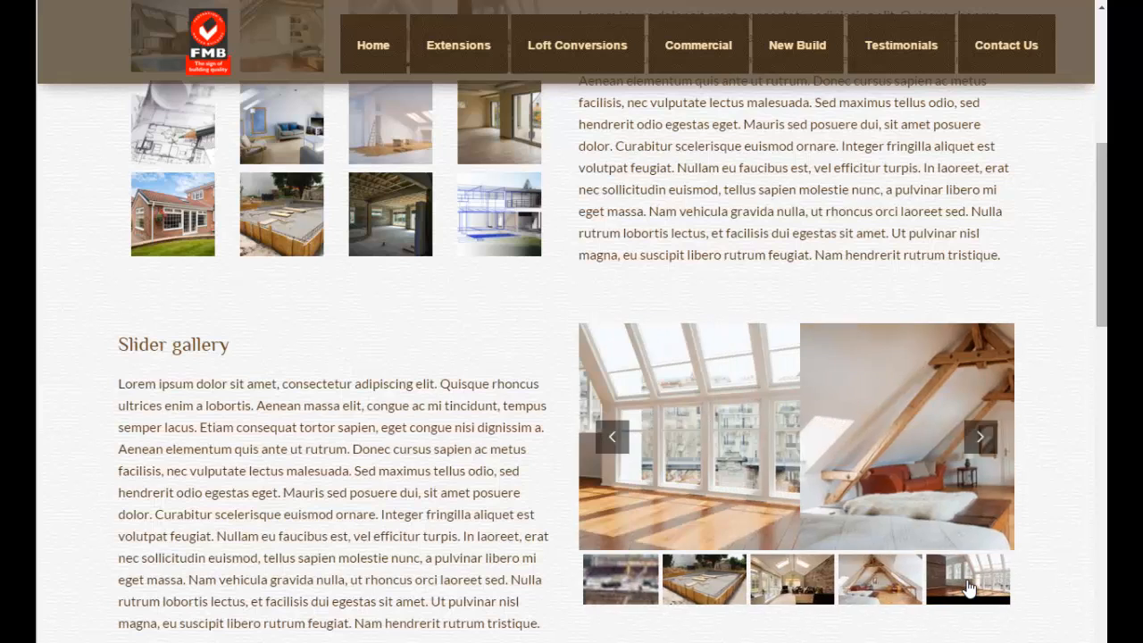
pyautogui.scroll(-2, 1103, 367)
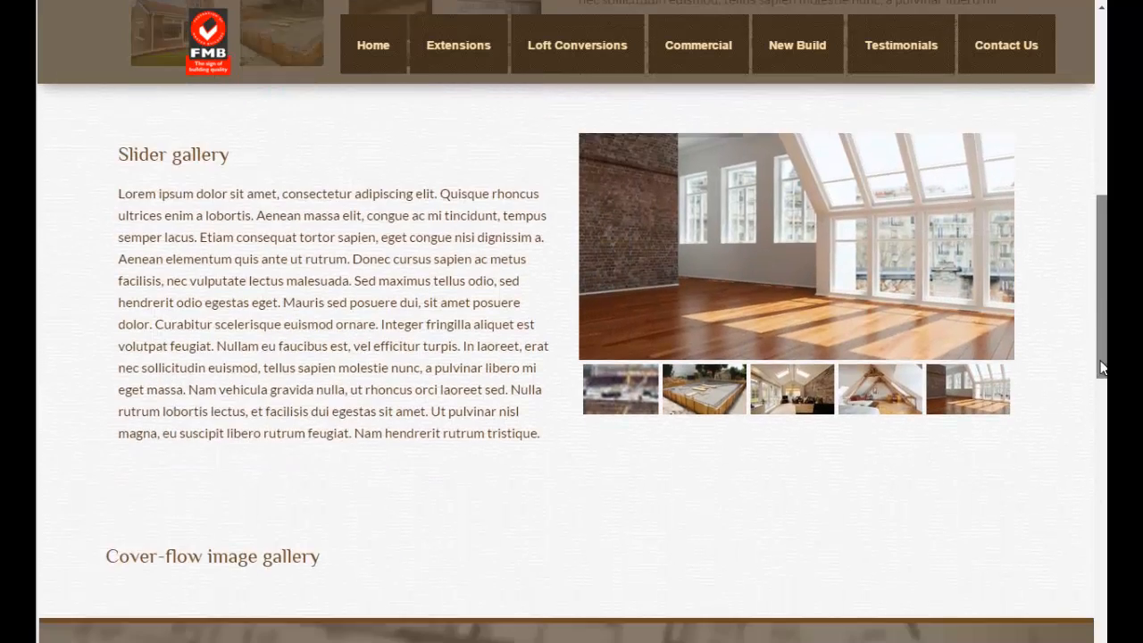
# Browse the cover-flow gallery through its side images and thumbnails, ending on the scaffolded brick building
pyautogui.scroll(-6, 1104, 367)
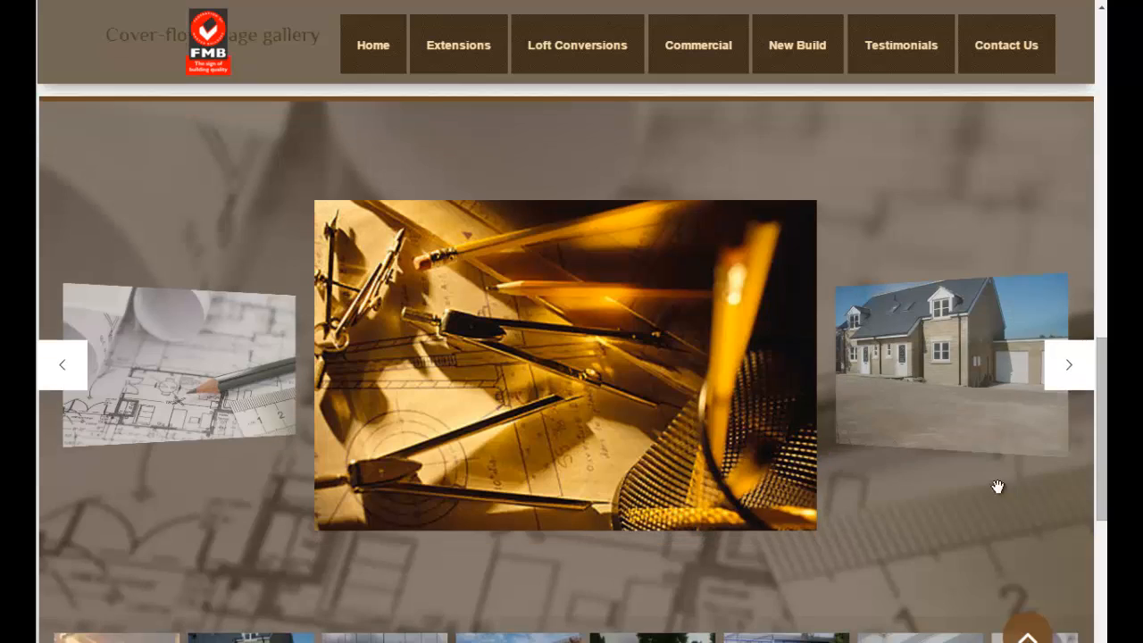
pyautogui.click(929, 390)
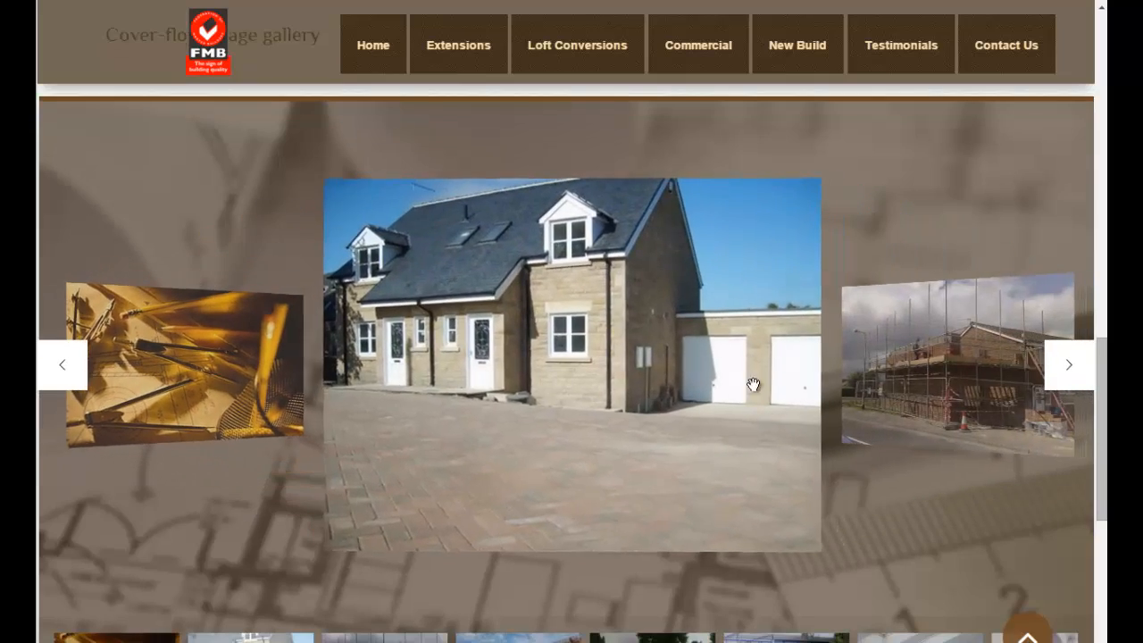
pyautogui.click(936, 384)
pyautogui.moveTo(1104, 394); pyautogui.dragTo(1107, 415)
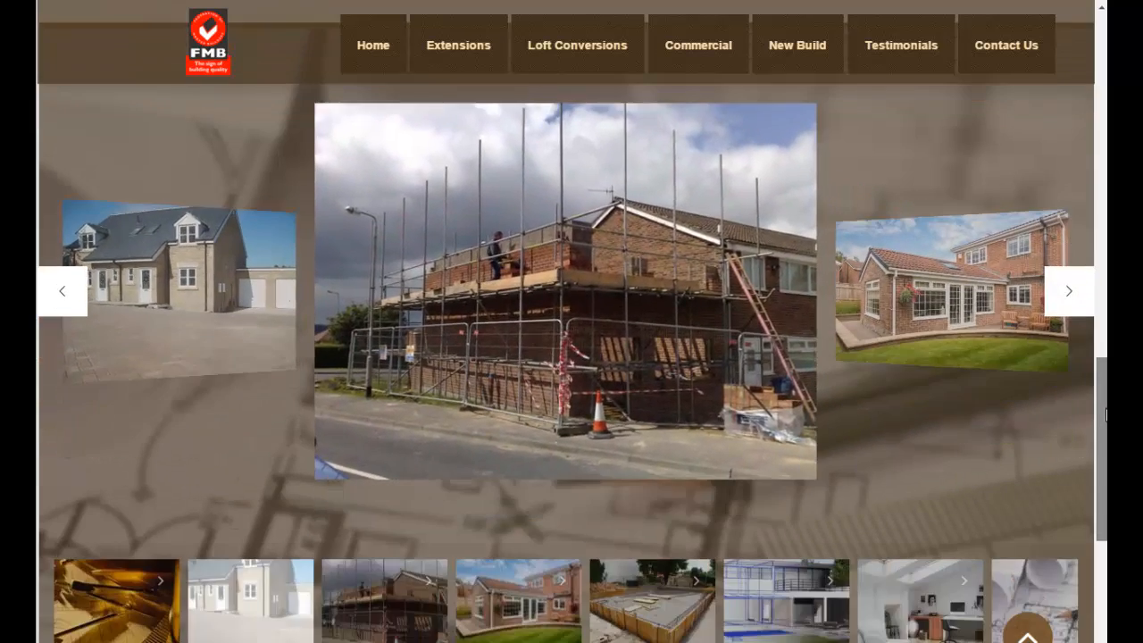
pyautogui.click(934, 608)
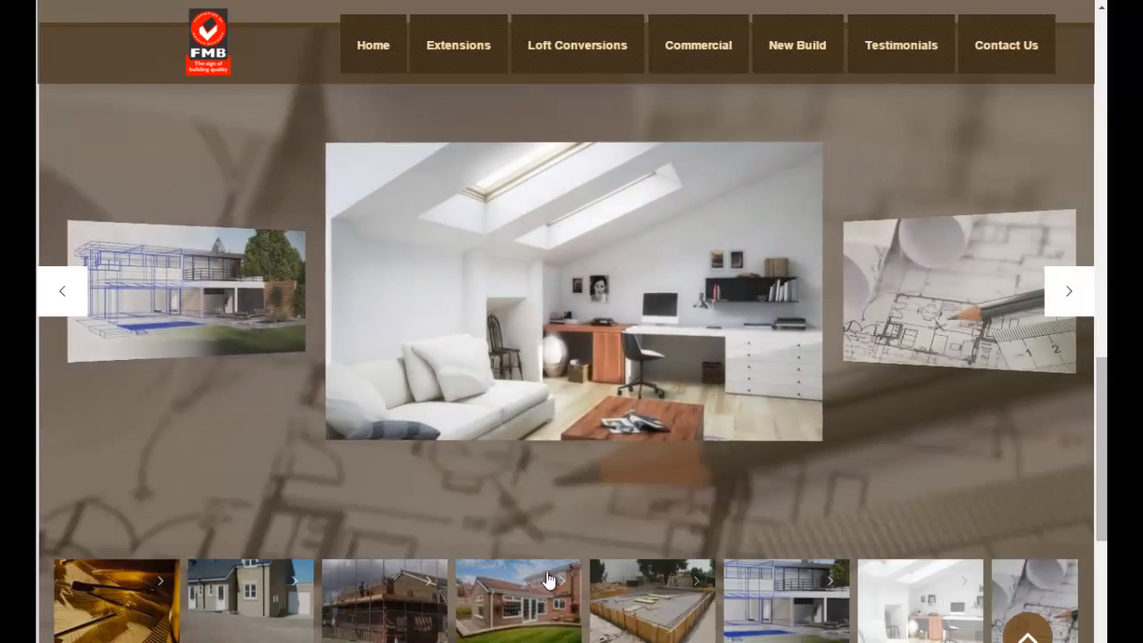
pyautogui.click(396, 608)
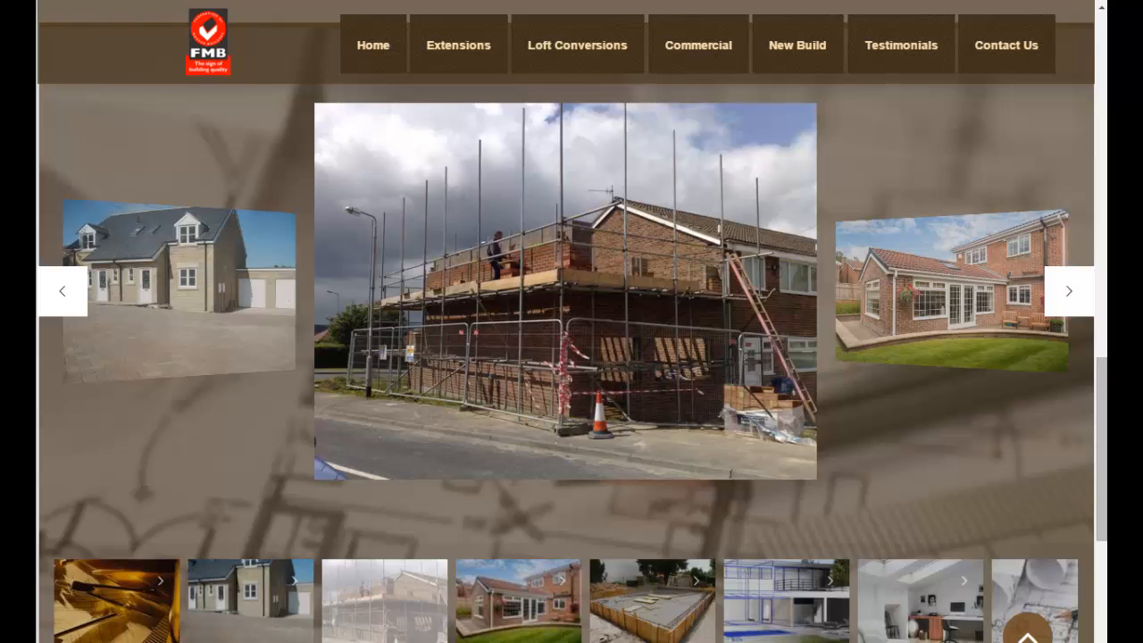
# Open the site's image galleries section and start a new image gallery
pyautogui.moveTo(1104, 423); pyautogui.dragTo(1106, 217)
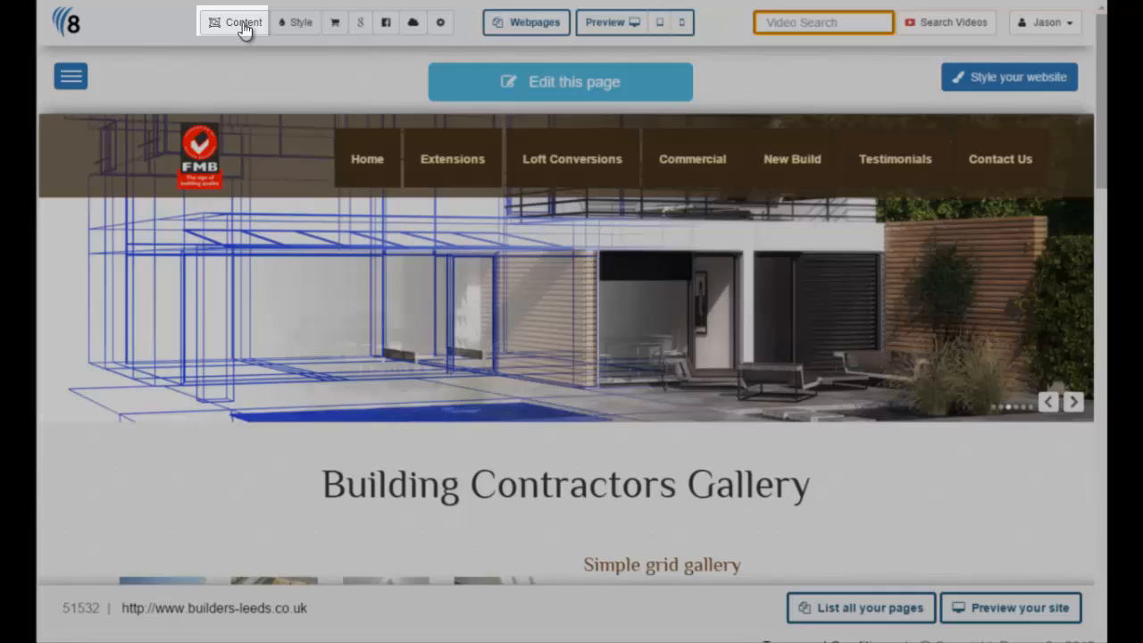
pyautogui.click(243, 26)
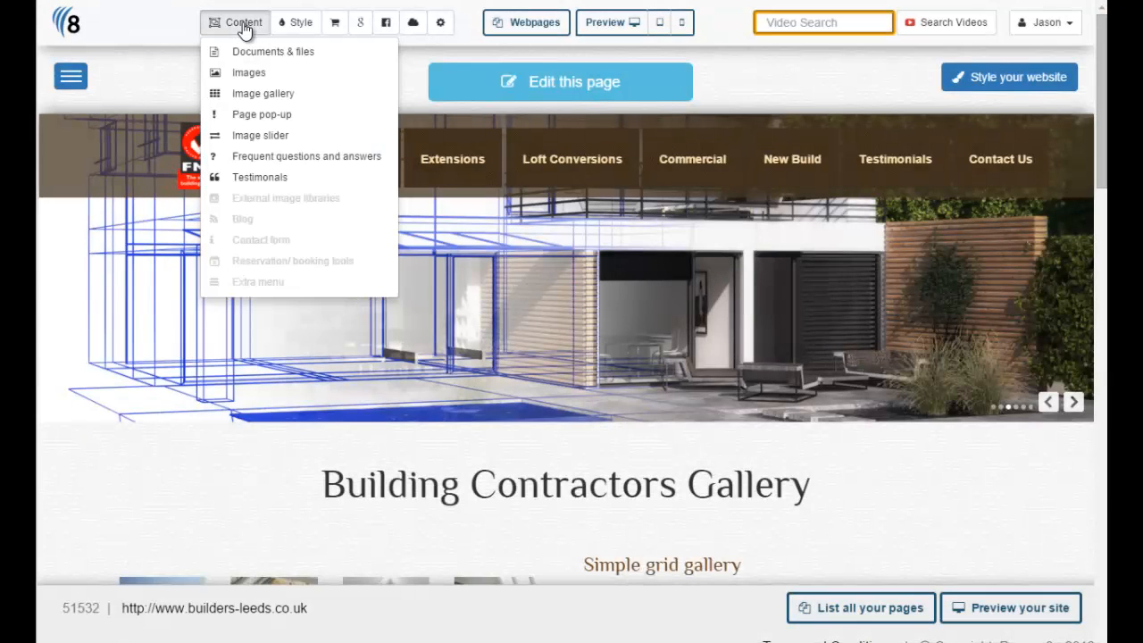
pyautogui.click(248, 95)
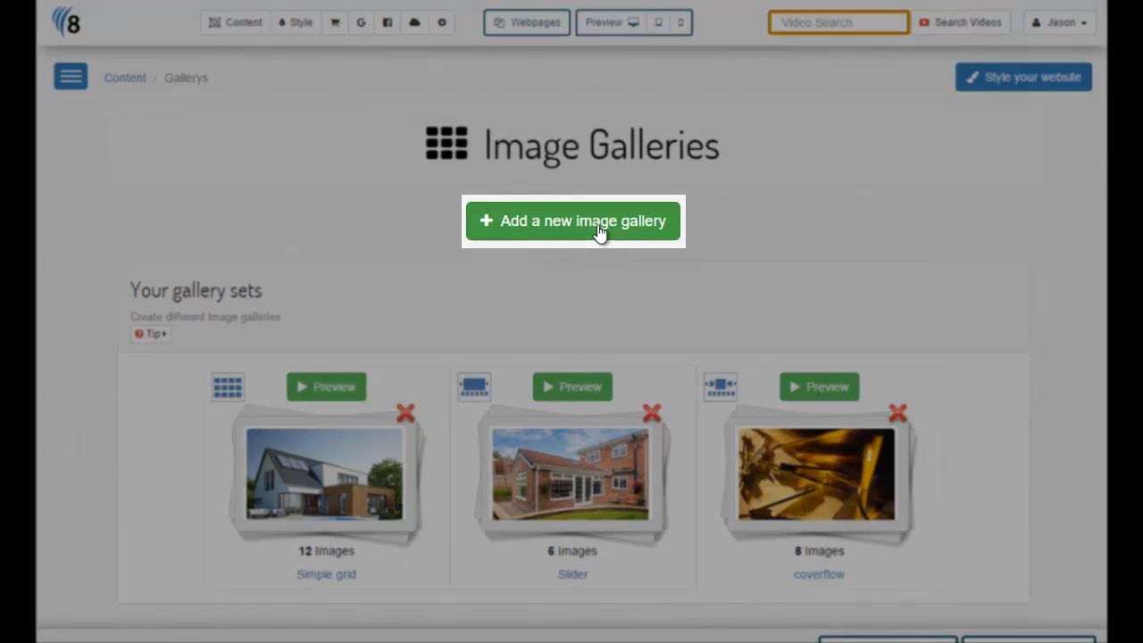
pyautogui.click(599, 231)
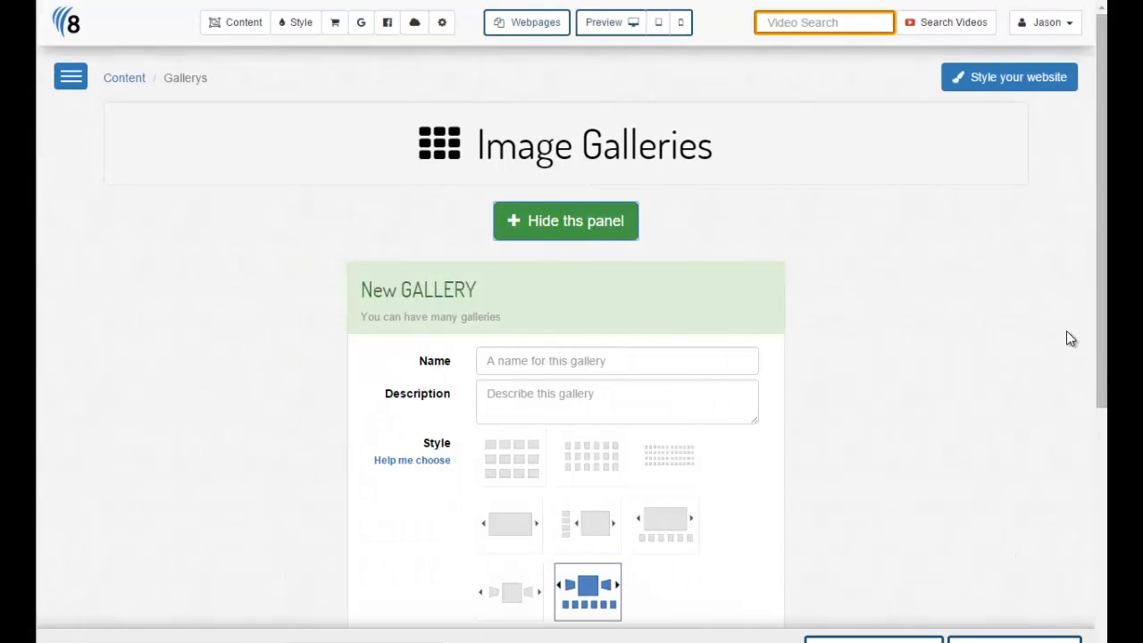
# Name the gallery "Examples of my work" and describe it as "A dummy gallery that I will remove later"
pyautogui.moveTo(1103, 365); pyautogui.dragTo(1103, 412)
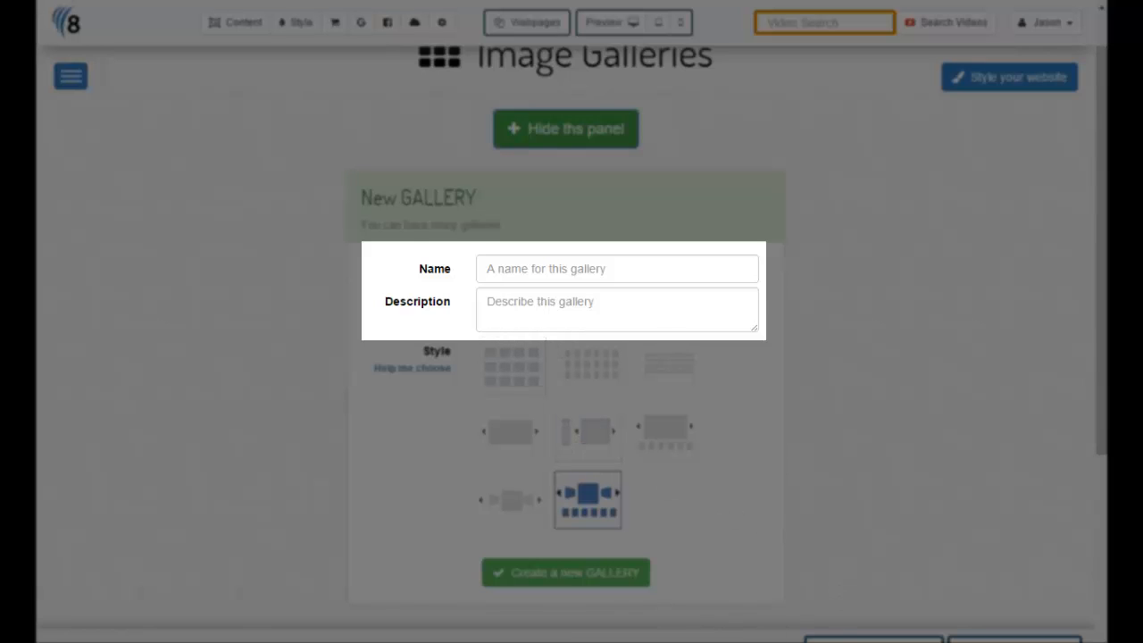
pyautogui.click(513, 269)
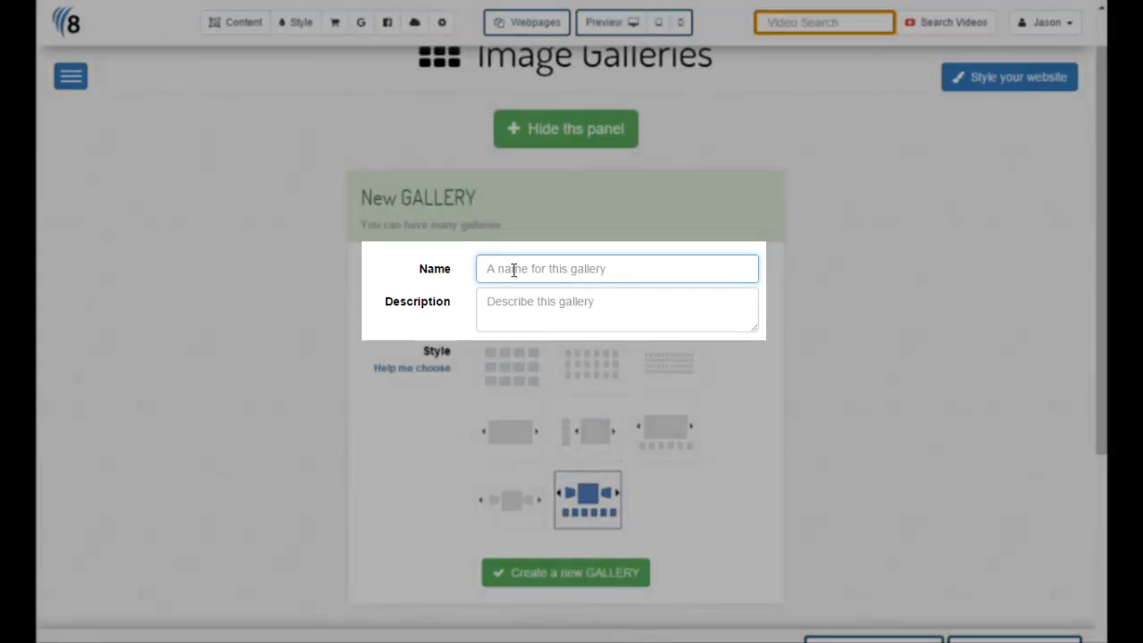
pyautogui.write('Examples of my work')
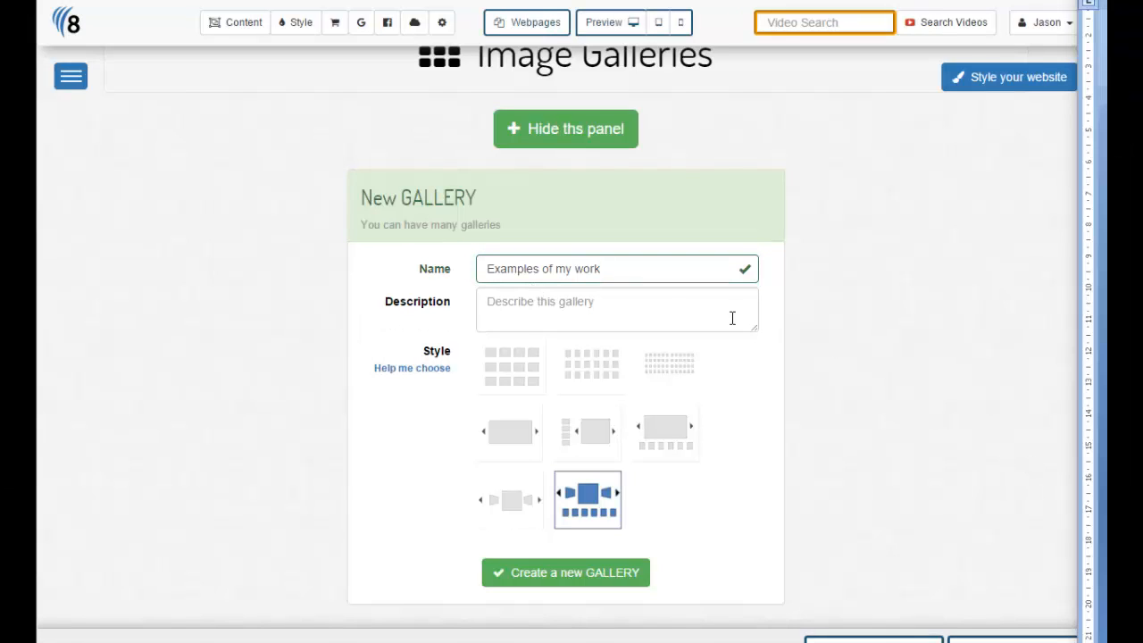
pyautogui.click(536, 298)
pyautogui.write('A dummy gallery that I will remove later')
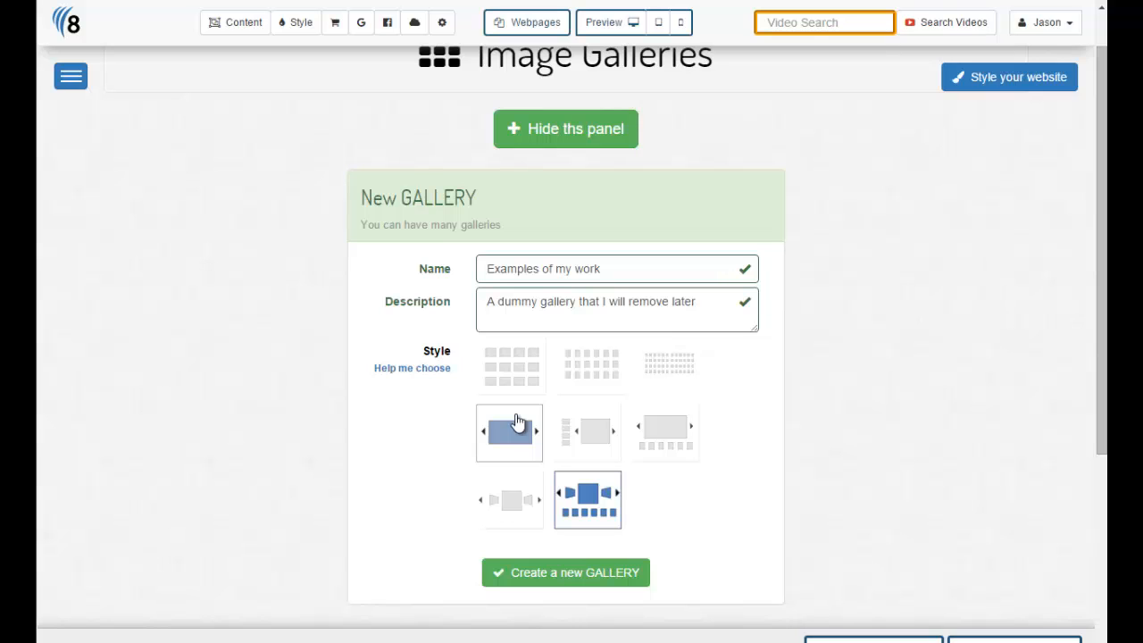
# Choose the slider style with a vertical thumbnail column and create the new gallery
pyautogui.click(597, 444)
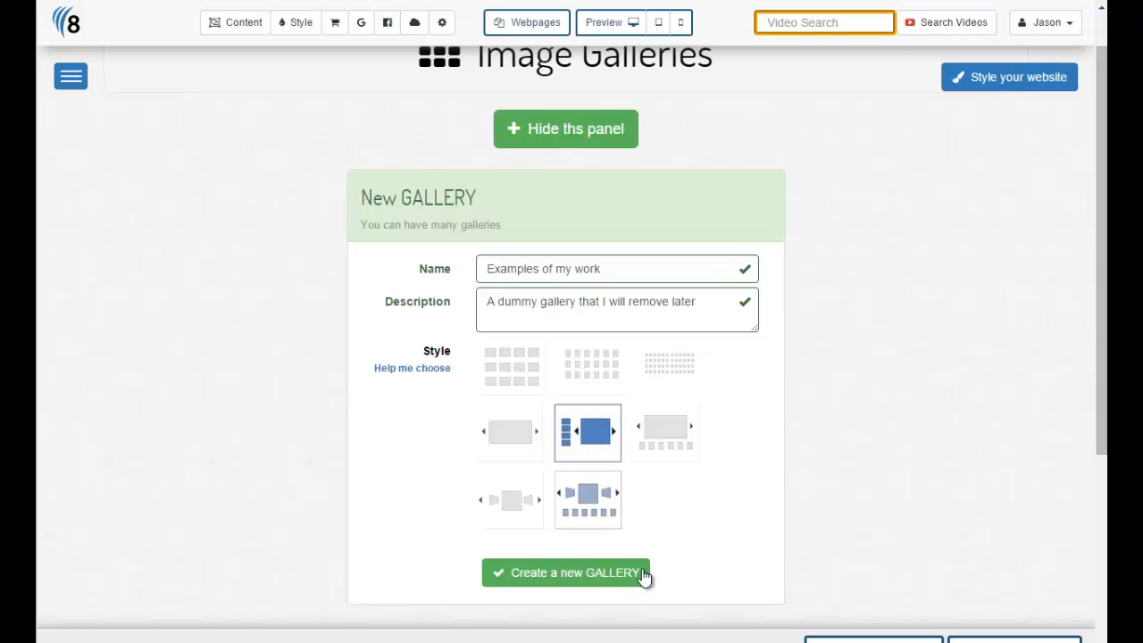
pyautogui.click(572, 574)
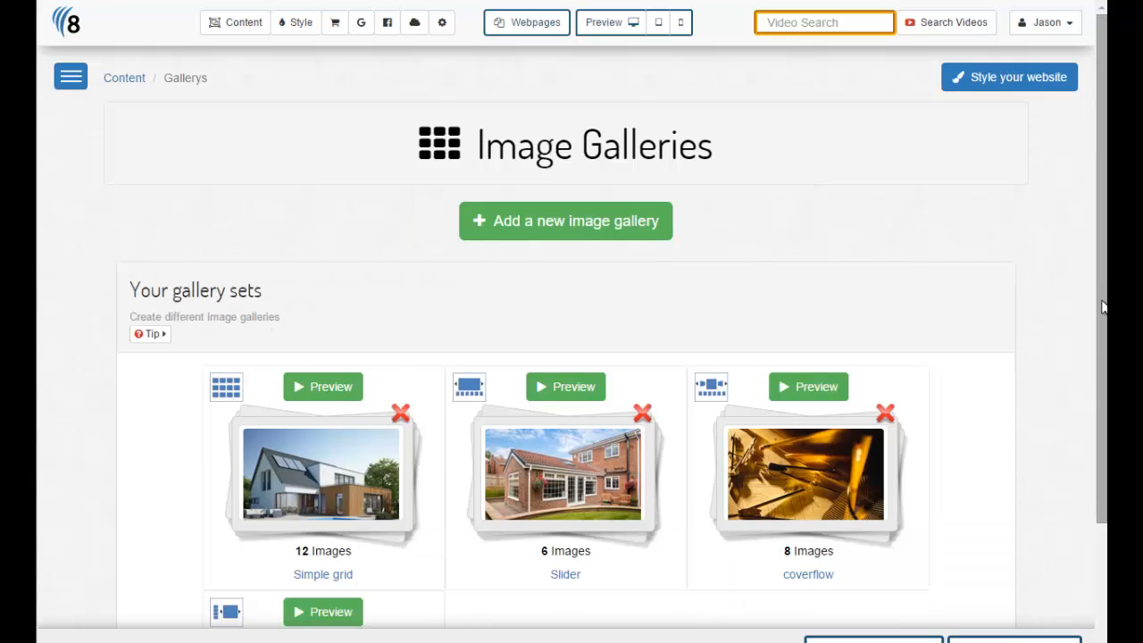
# Preview the "Examples of my work" gallery with its demo images, then return to the gallery list
pyautogui.moveTo(1099, 305); pyautogui.dragTo(1106, 420)
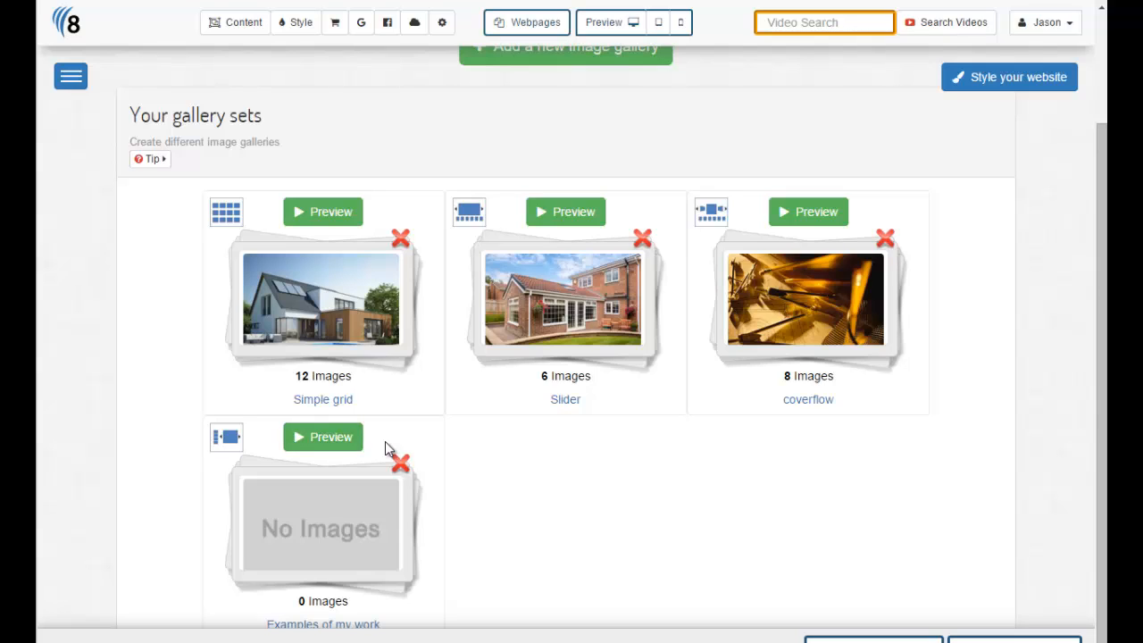
pyautogui.click(322, 437)
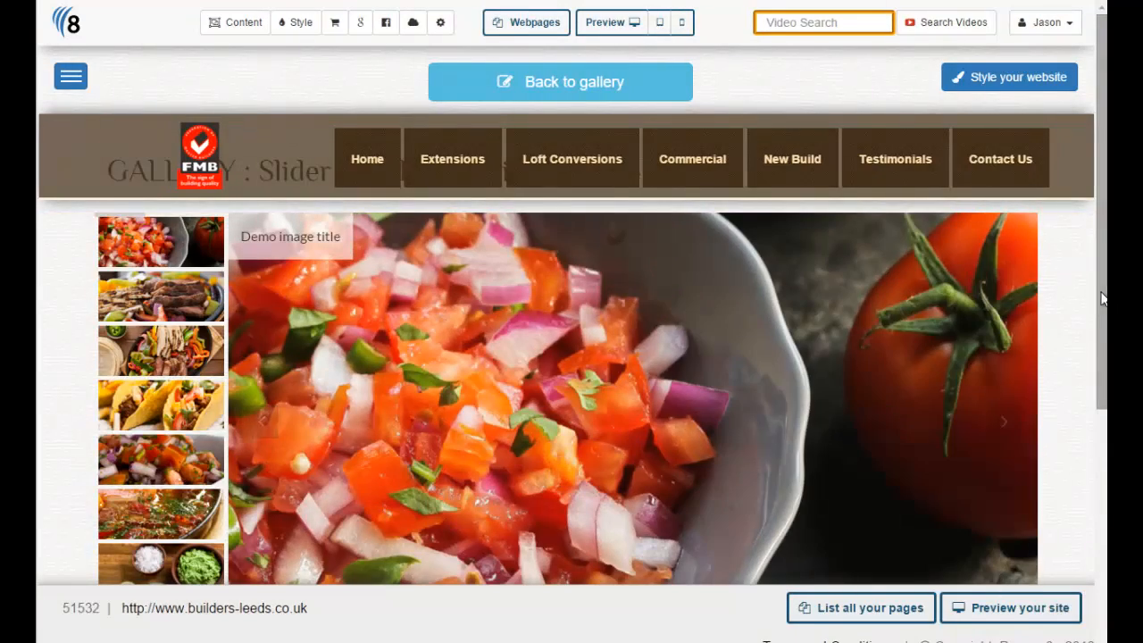
pyautogui.moveTo(1097, 301); pyautogui.dragTo(1088, 350)
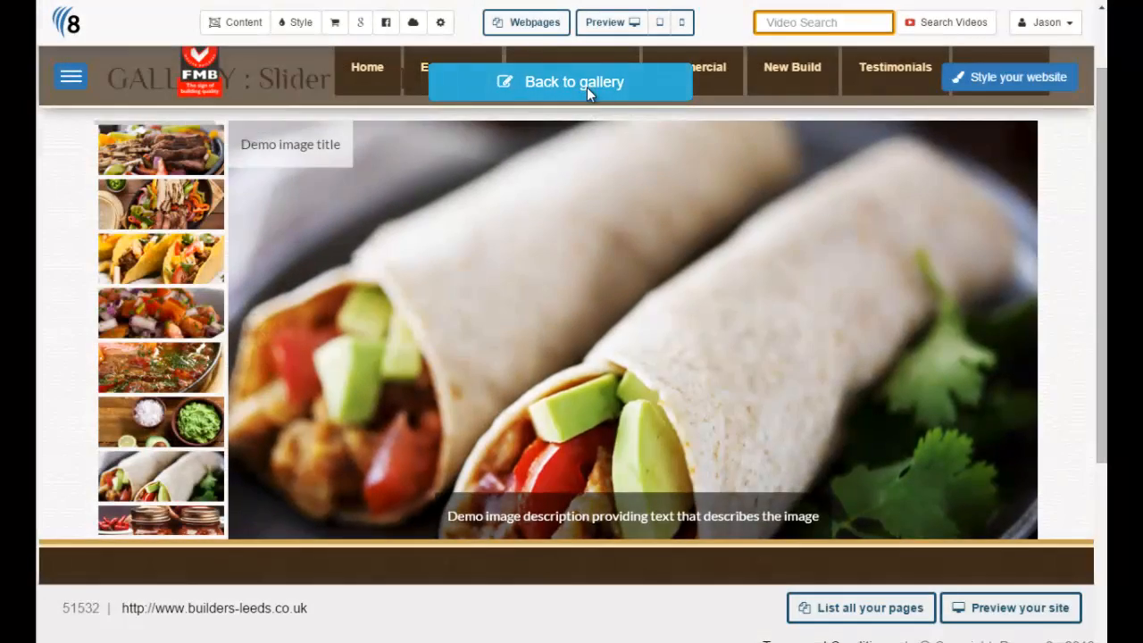
pyautogui.click(587, 85)
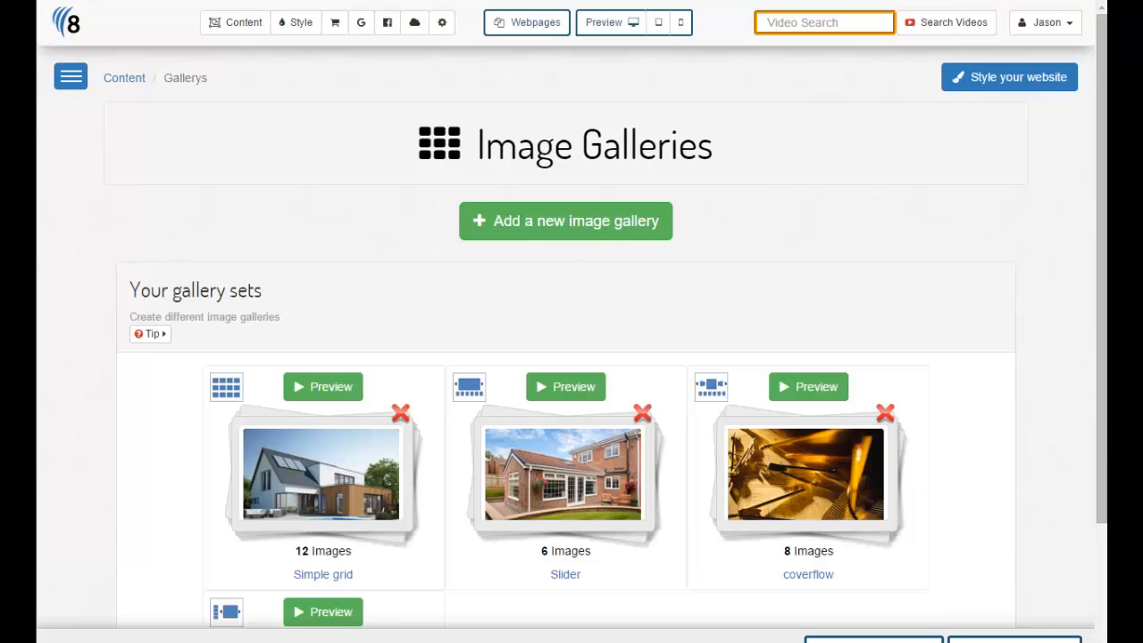
# Open the image selection page for the empty "Examples of my work" gallery
pyautogui.moveTo(1099, 450); pyautogui.dragTo(1100, 554)
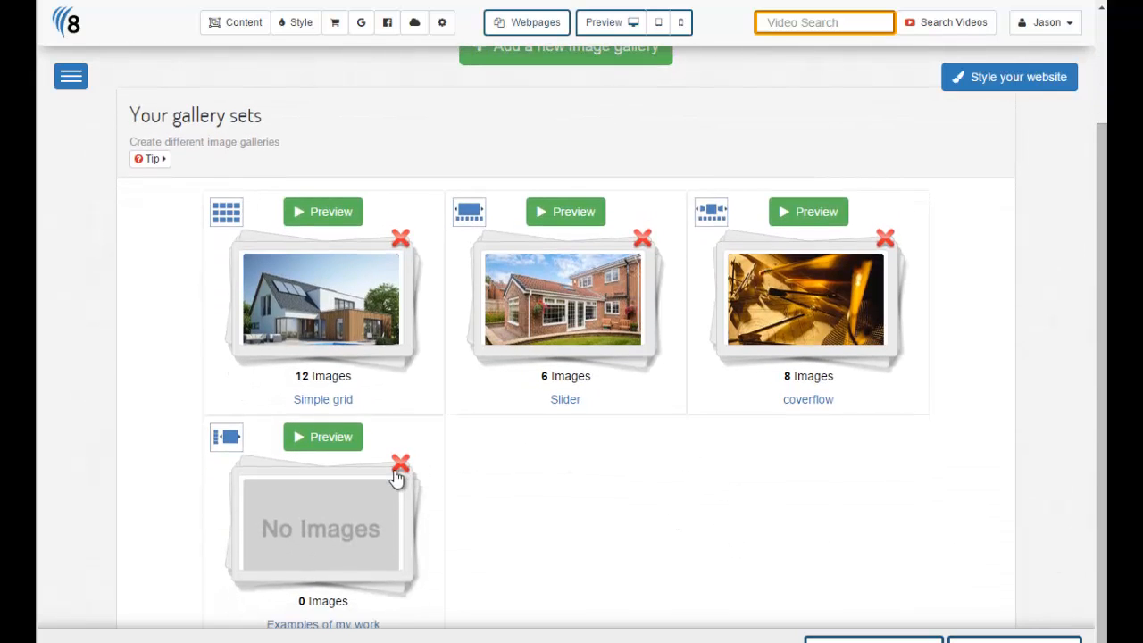
pyautogui.moveTo(337, 509)
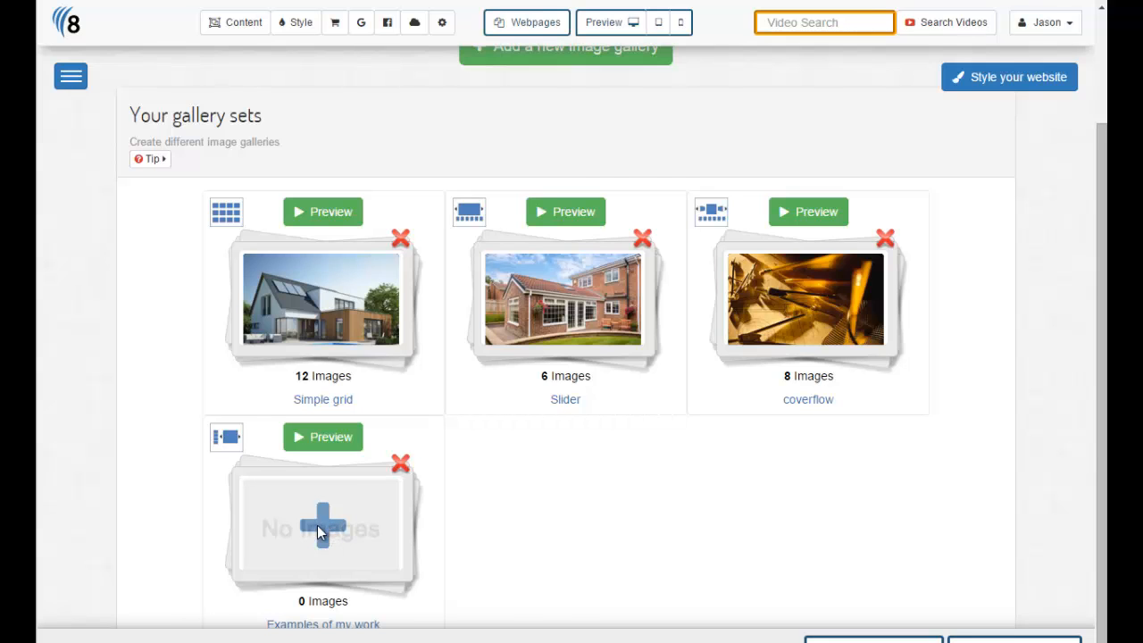
pyautogui.click(317, 525)
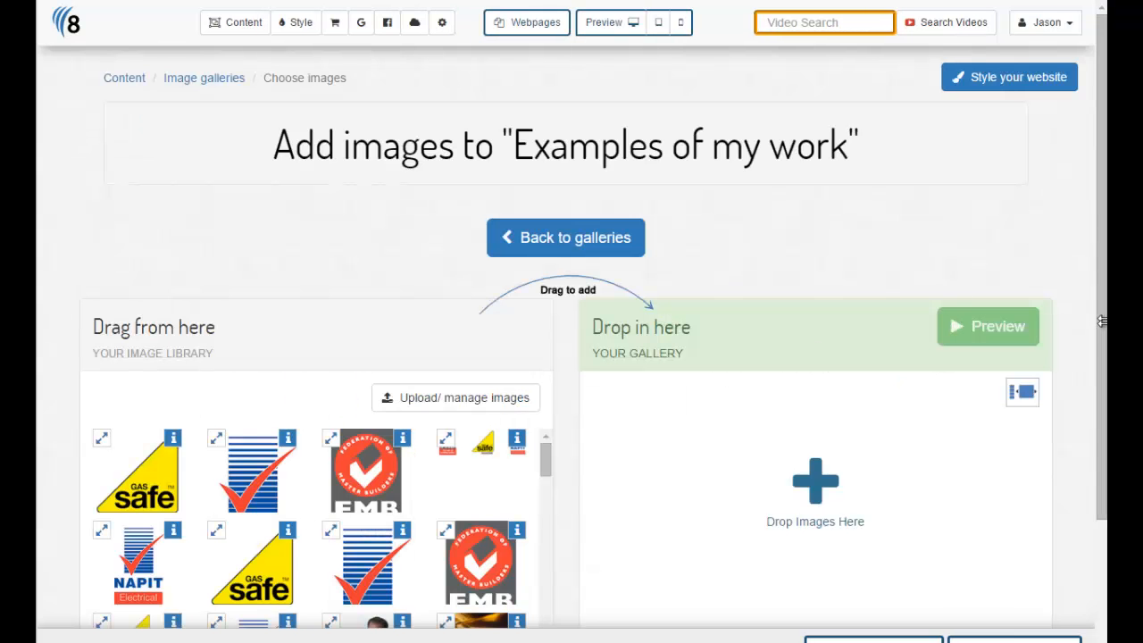
# Add the foundation, unfinished interior, blueprints, empty white attic and modern pool house photos from the library to the gallery
pyautogui.scroll(-1, 1097, 403)
pyautogui.scroll(-1, 1095, 397)
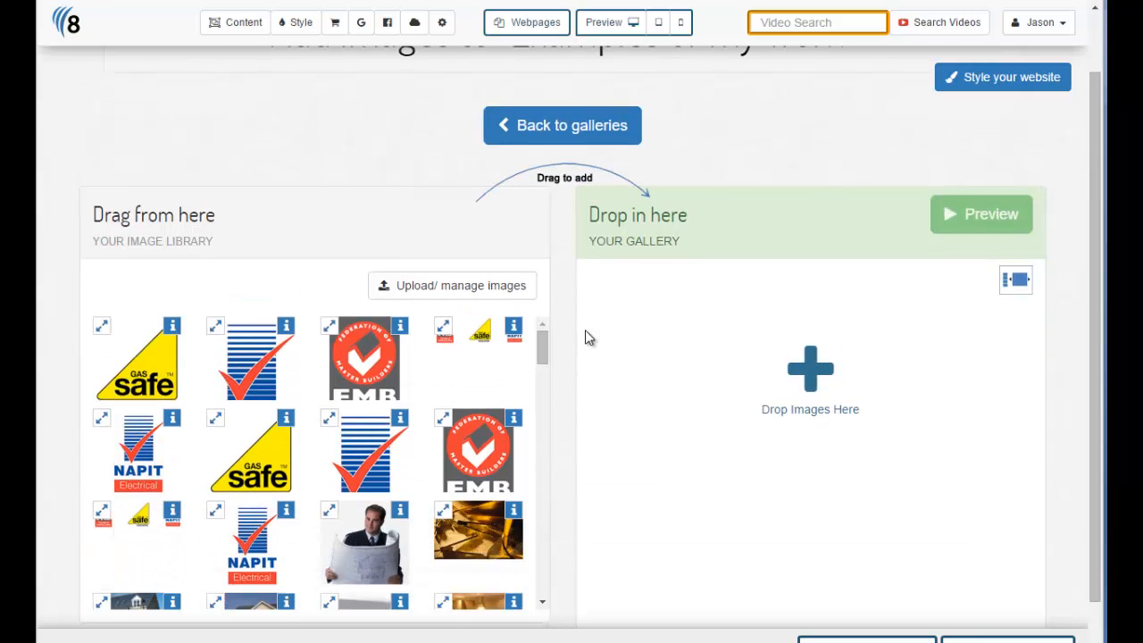
pyautogui.moveTo(546, 339); pyautogui.dragTo(551, 464)
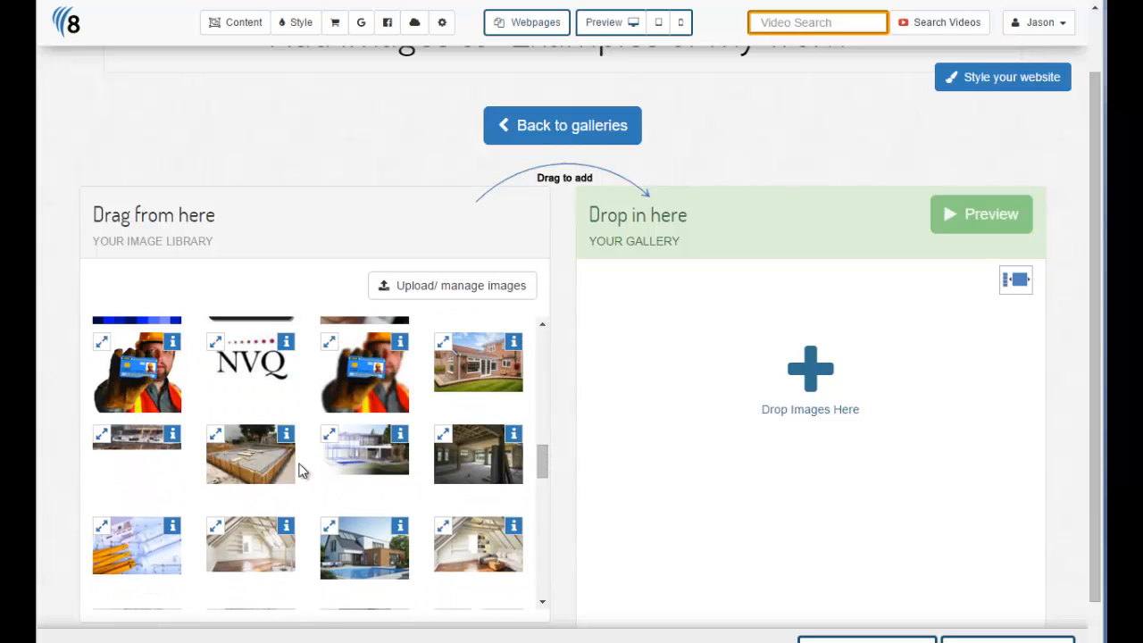
pyautogui.moveTo(302, 472); pyautogui.dragTo(636, 329)
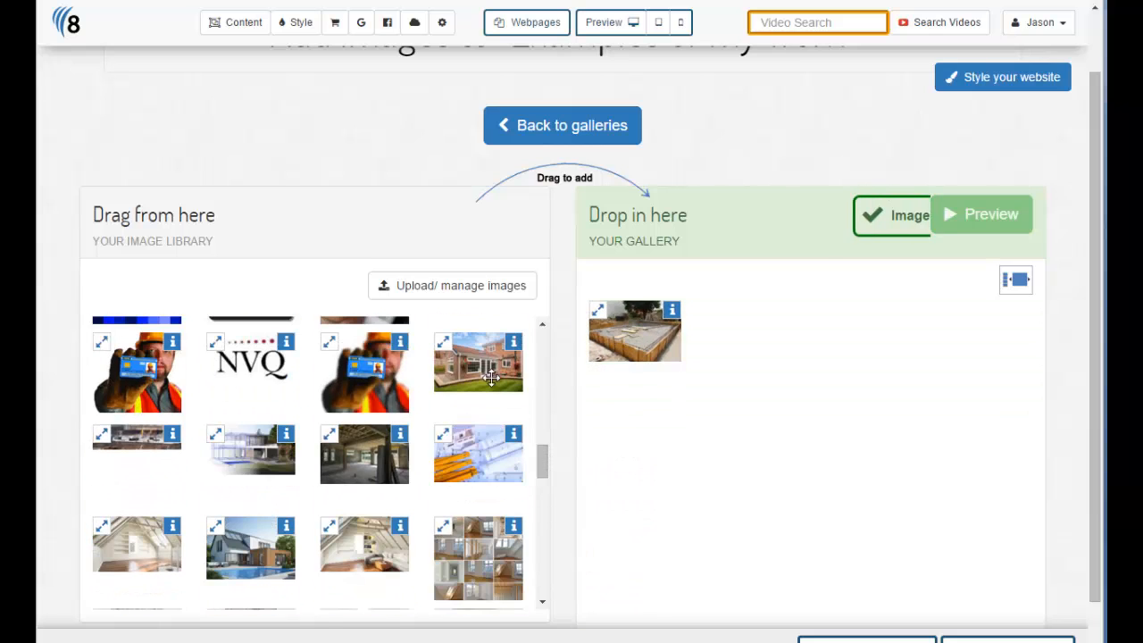
pyautogui.moveTo(373, 451); pyautogui.dragTo(773, 318)
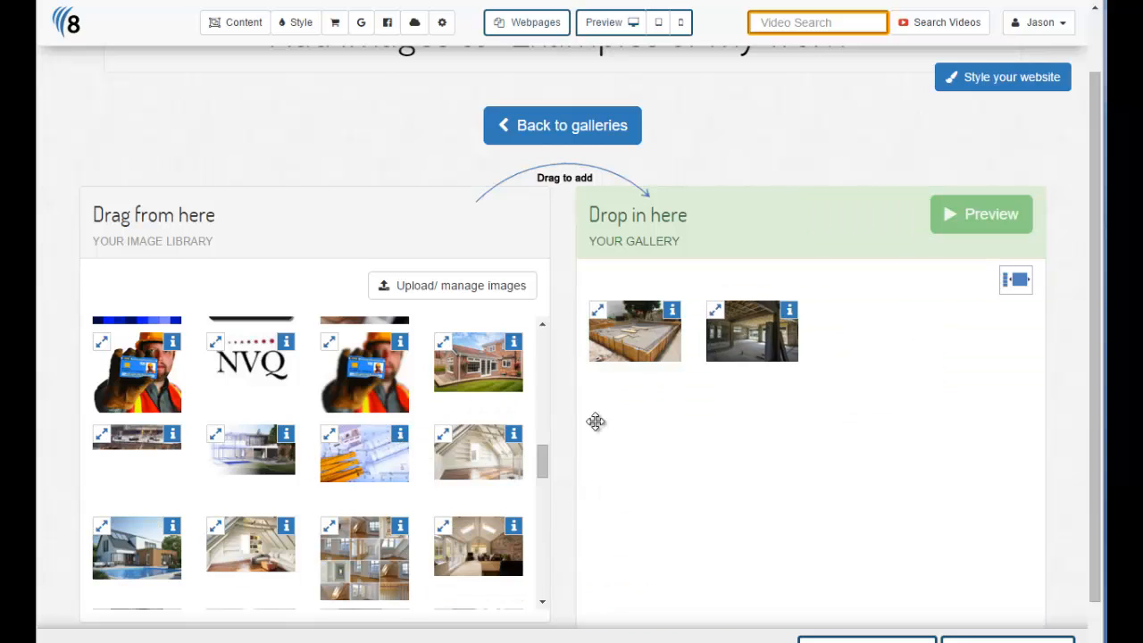
pyautogui.moveTo(364, 454); pyautogui.dragTo(853, 332)
pyautogui.moveTo(391, 452); pyautogui.dragTo(952, 335)
pyautogui.moveTo(374, 451); pyautogui.dragTo(658, 434)
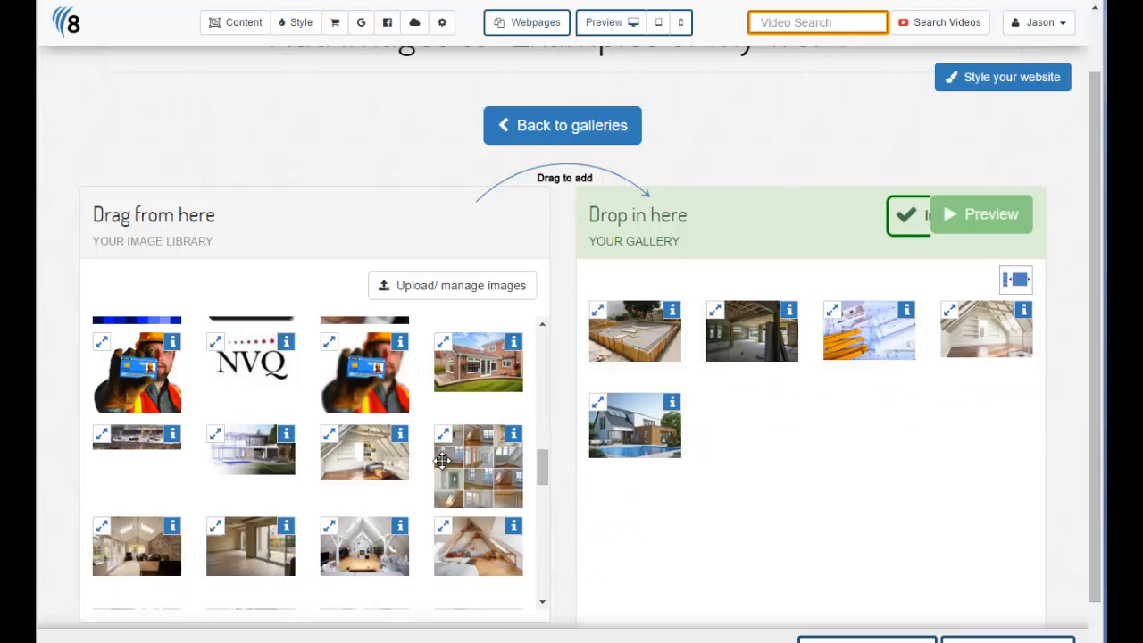
# Add the furnished attic, the white loft with fireplace and the empty room with patio doors to the gallery
pyautogui.moveTo(390, 455); pyautogui.dragTo(787, 432)
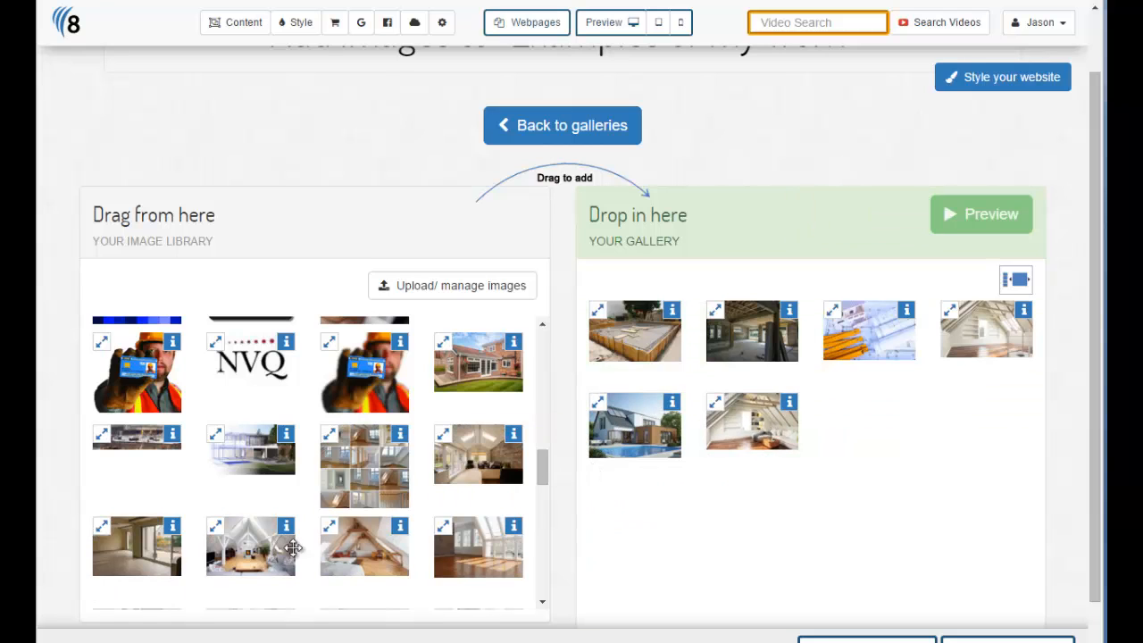
pyautogui.moveTo(293, 547); pyautogui.dragTo(848, 464)
pyautogui.moveTo(172, 550); pyautogui.dragTo(998, 426)
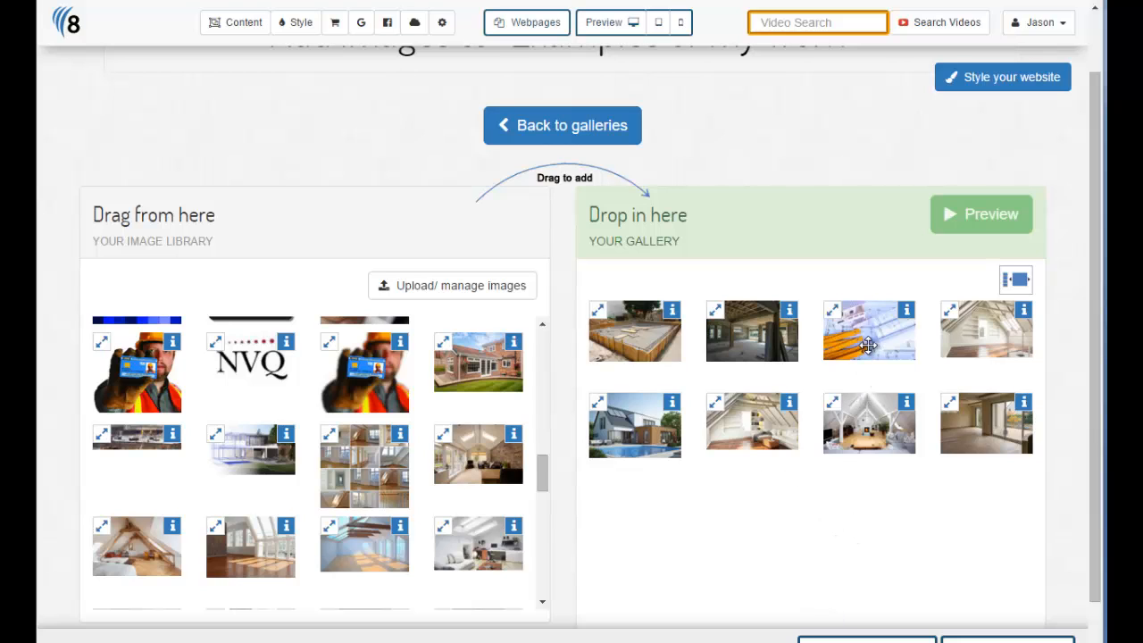
# Replace the blueprints image with the glazed room with a wooden floor, and return to the gallery list
pyautogui.moveTo(869, 346); pyautogui.dragTo(415, 421)
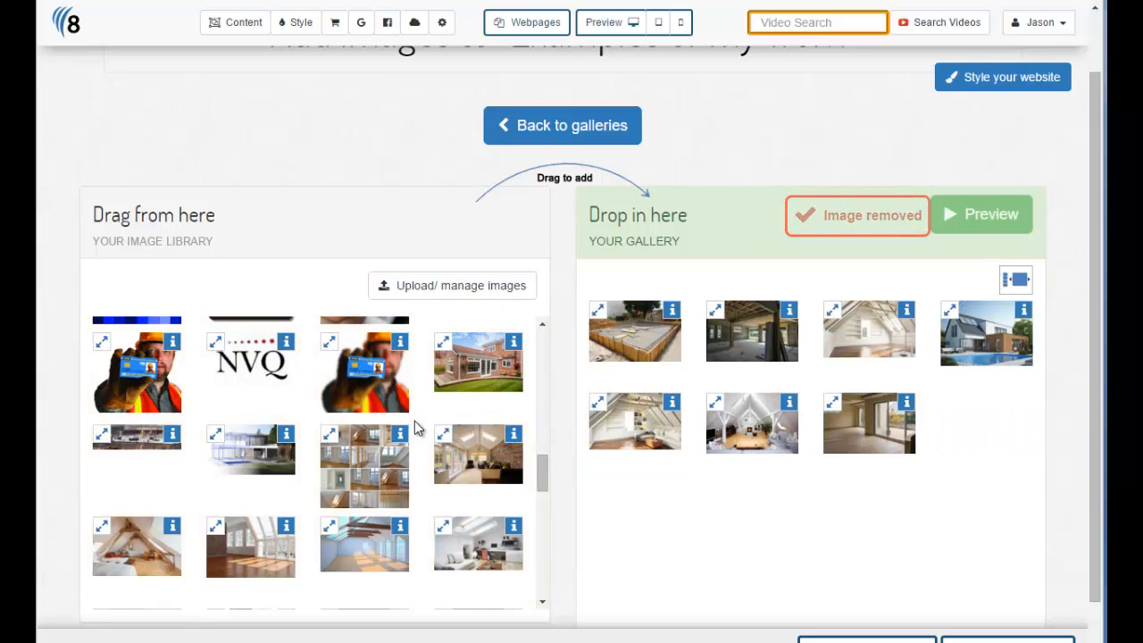
pyautogui.moveTo(261, 548); pyautogui.dragTo(1000, 438)
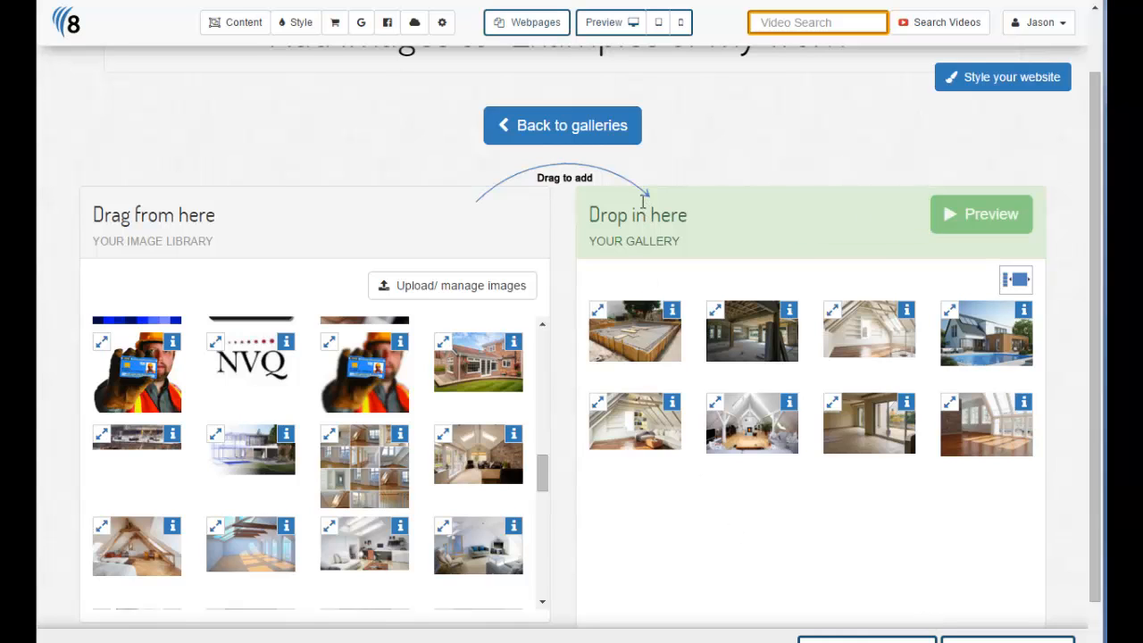
pyautogui.click(521, 128)
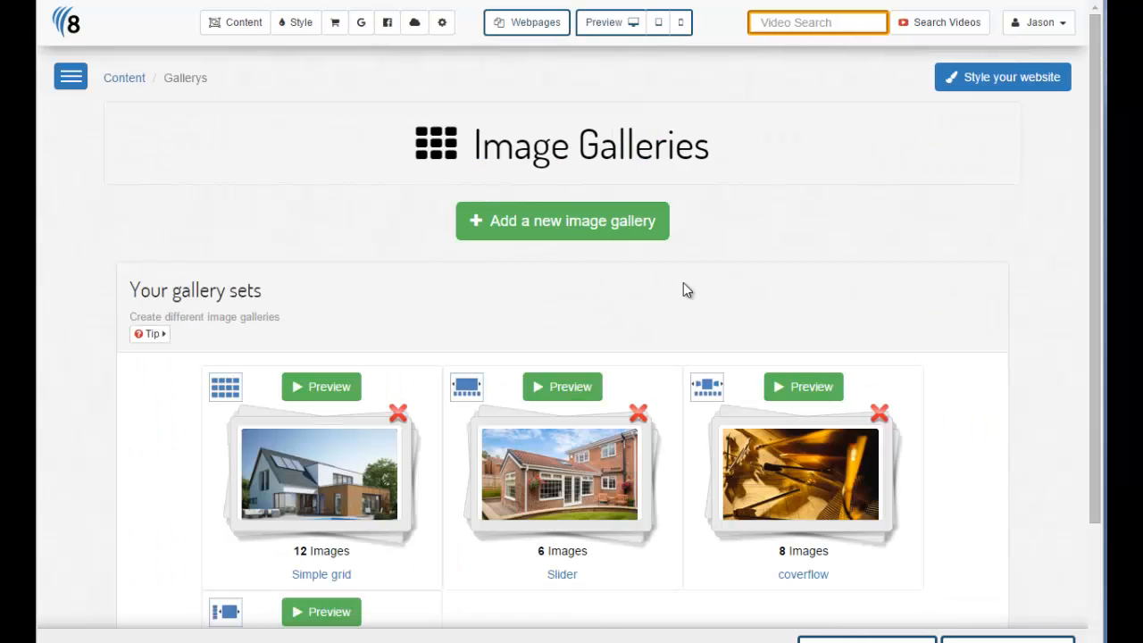
# Preview the "Examples of my work" gallery and view the unfinished interior and furnished attic slides
pyautogui.scroll(-2, 1093, 313)
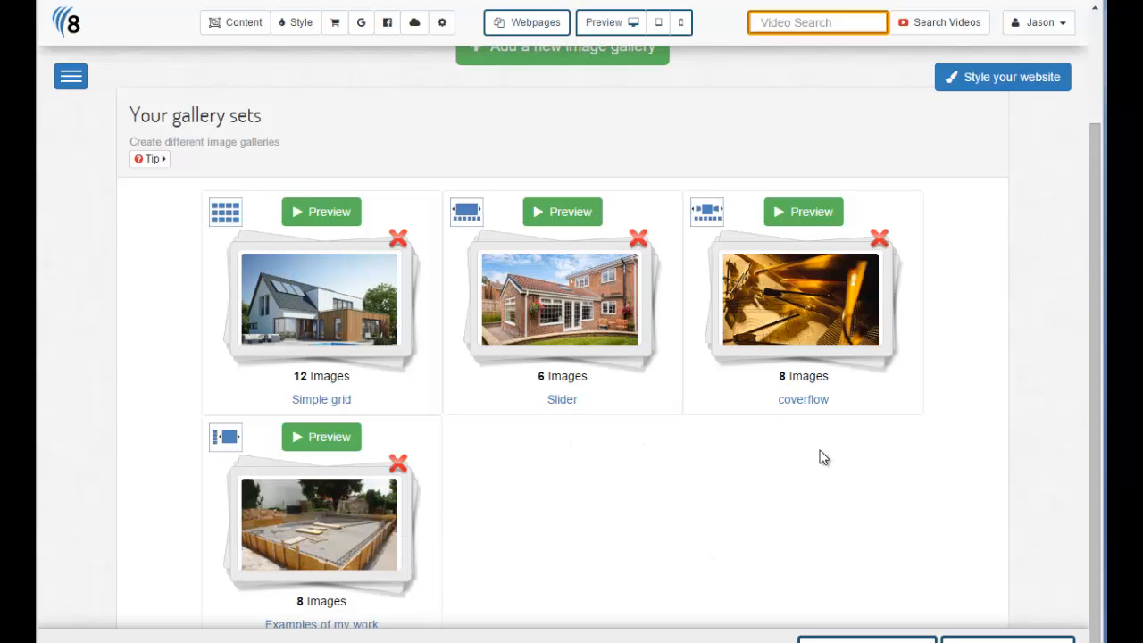
pyautogui.click(327, 438)
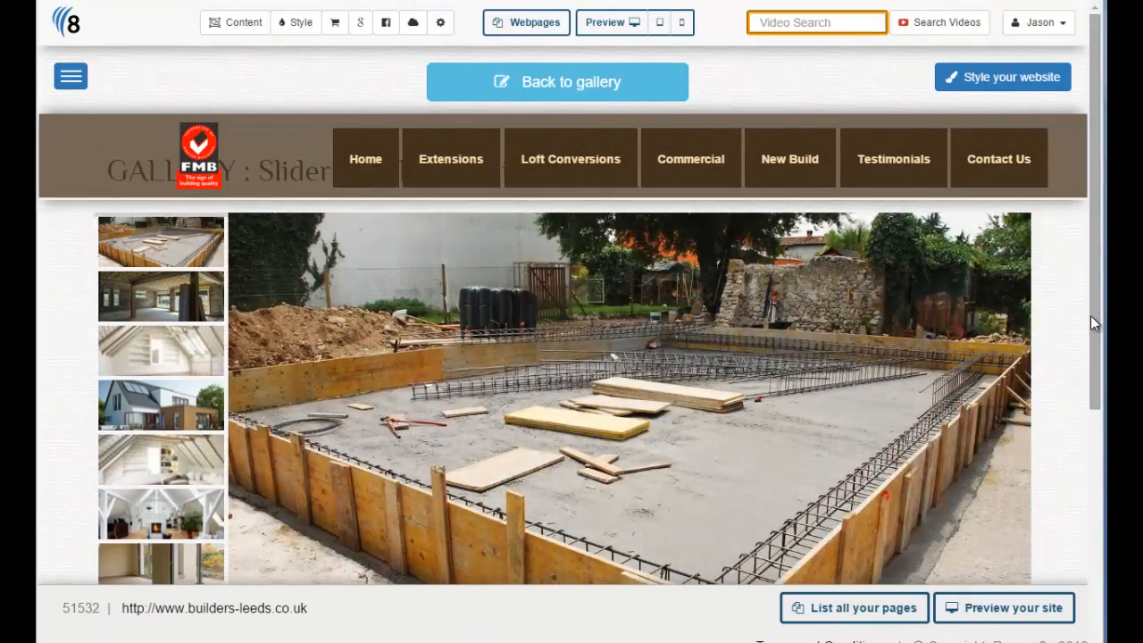
pyautogui.moveTo(1091, 316); pyautogui.dragTo(1094, 349)
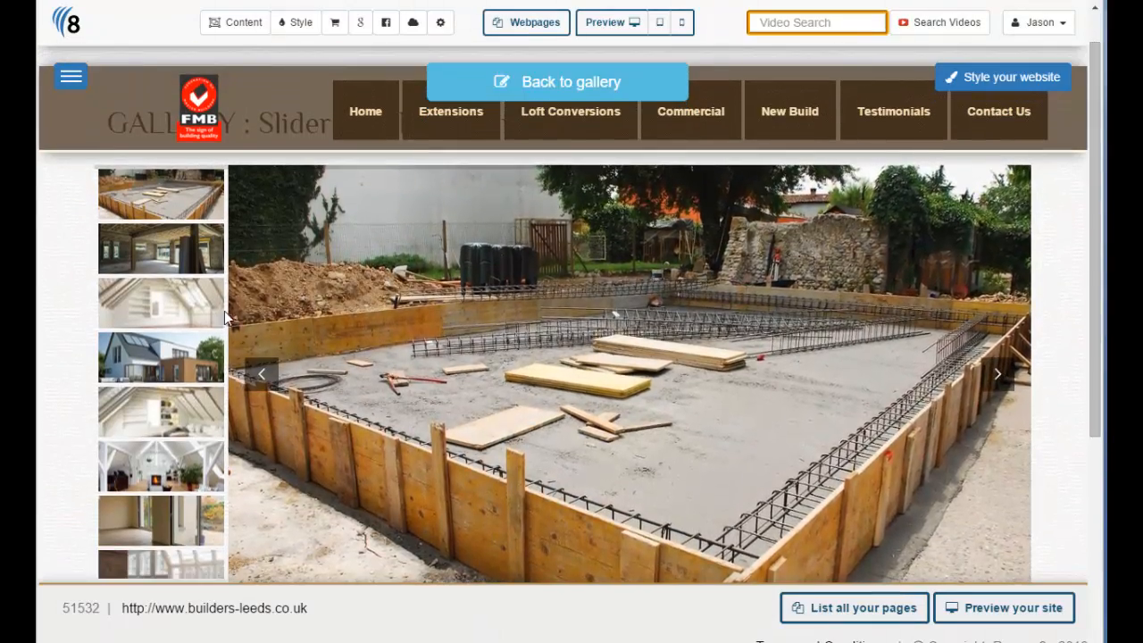
pyautogui.click(166, 259)
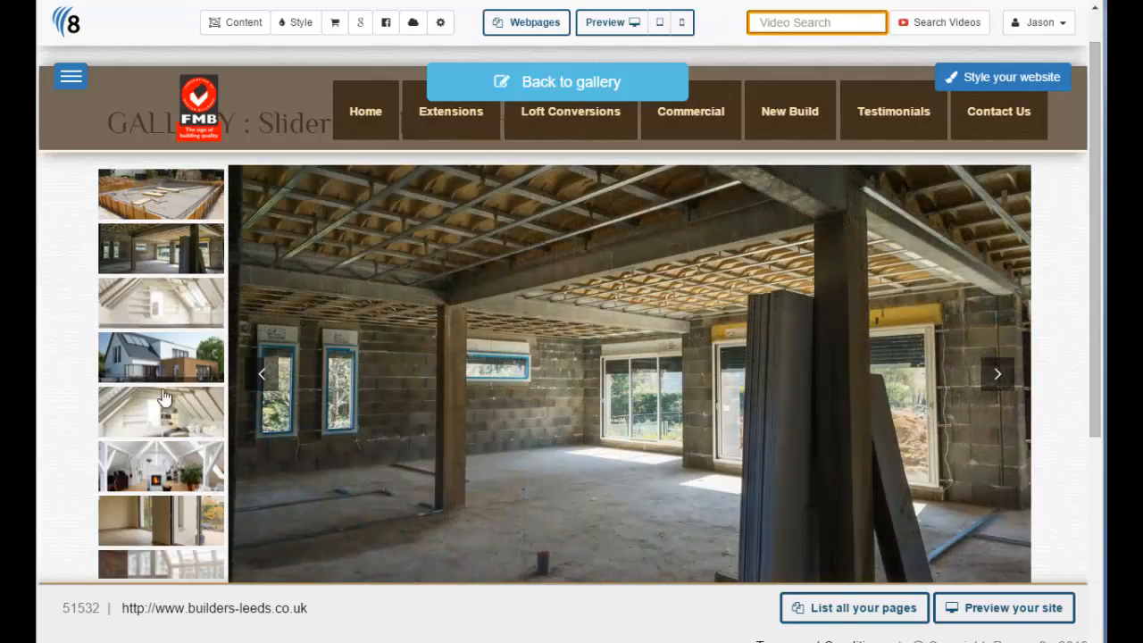
pyautogui.click(168, 412)
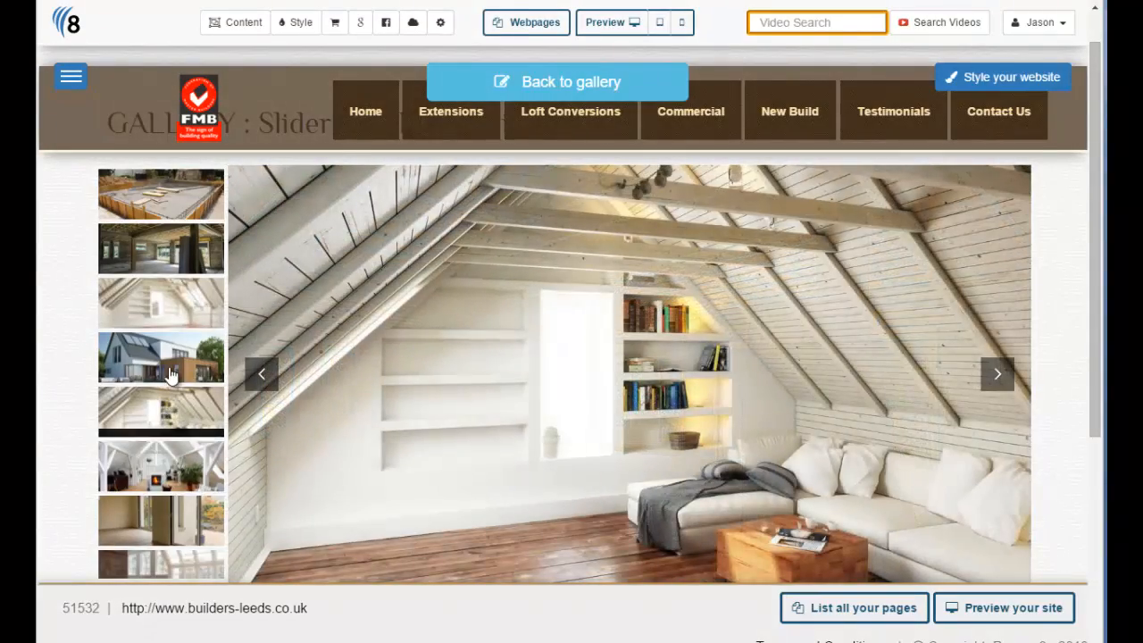
pyautogui.scroll(-1, 173, 369)
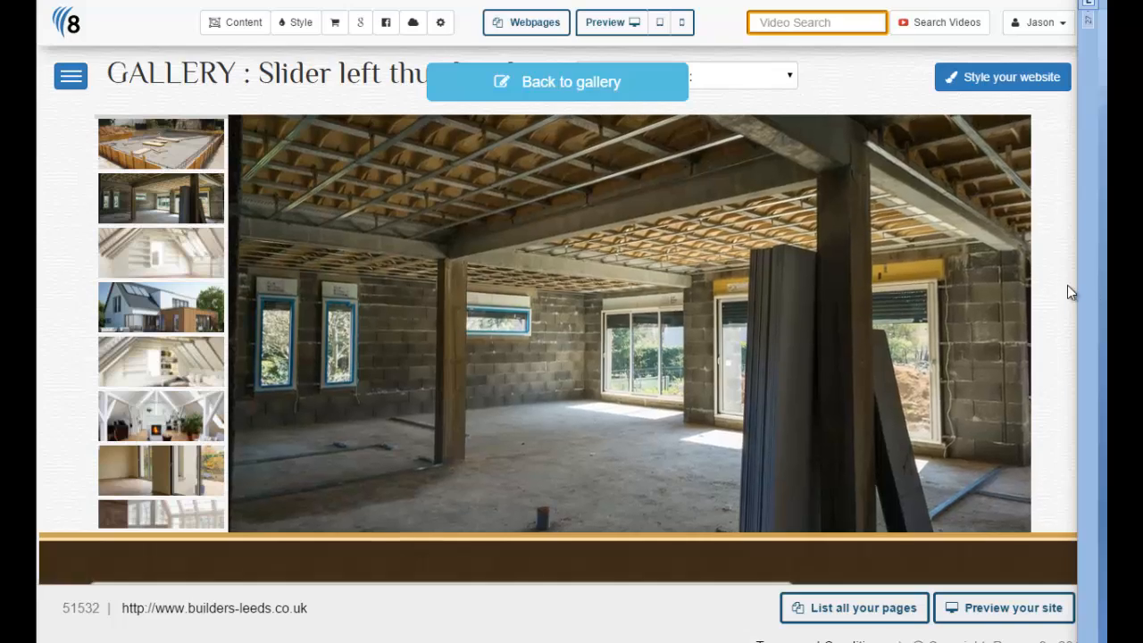
# Change the previewed gallery's style to 6 columns
pyautogui.scroll(2, 1061, 285)
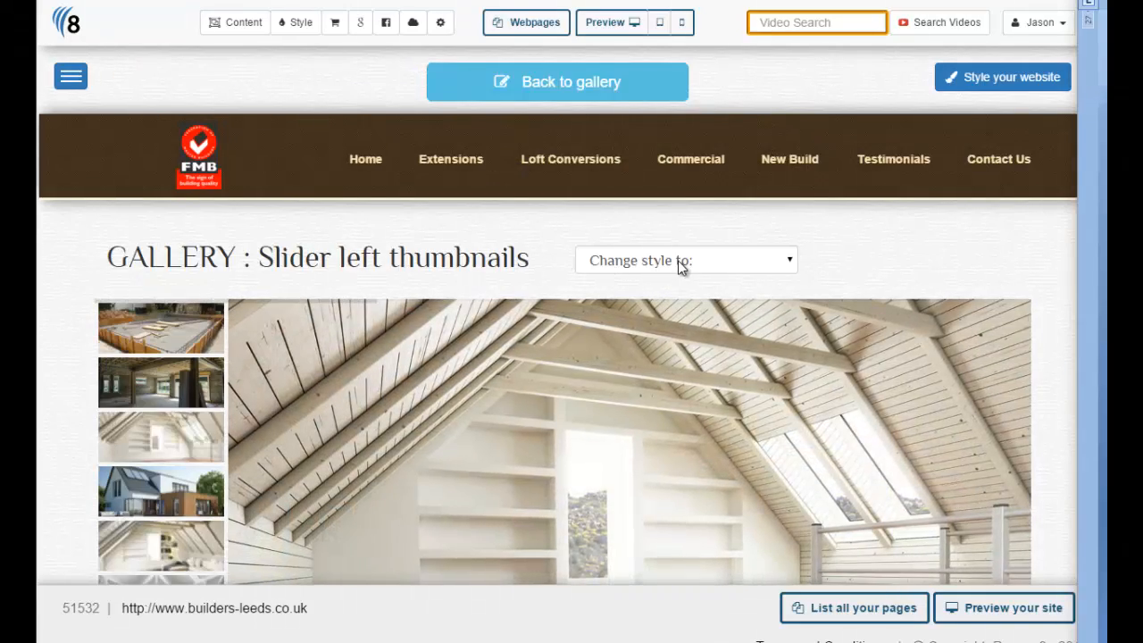
pyautogui.click(678, 260)
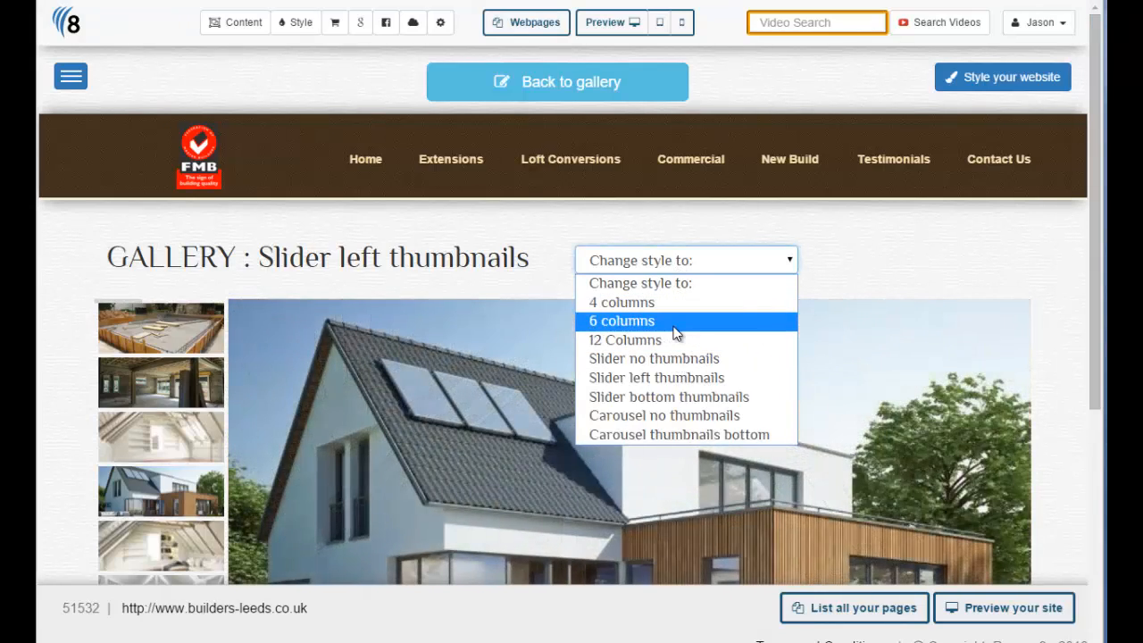
pyautogui.click(676, 323)
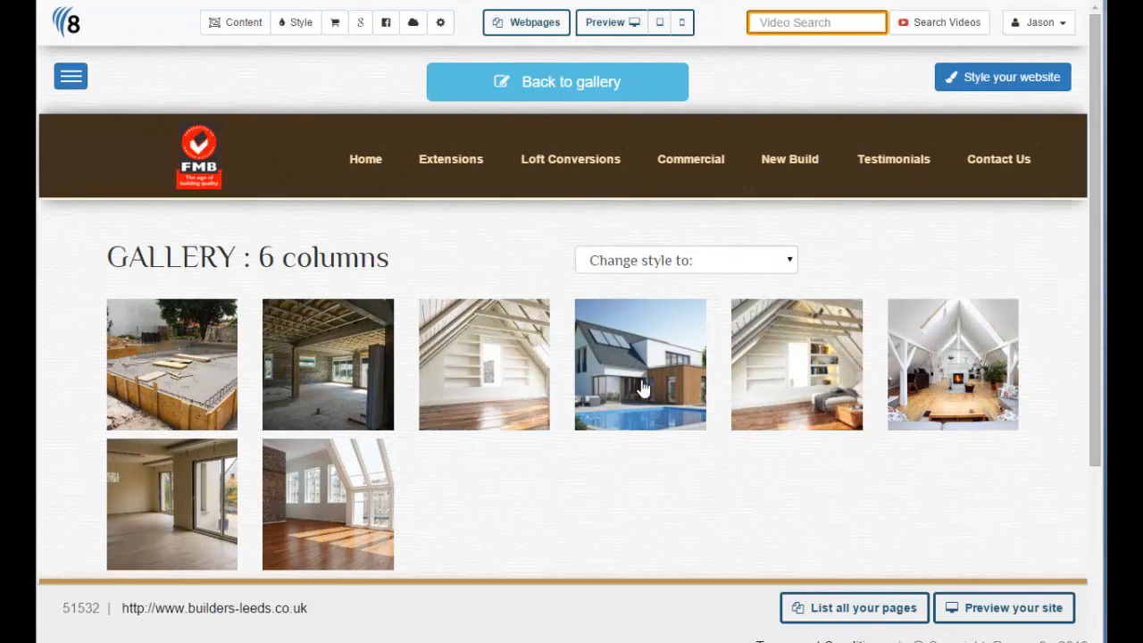
# Switch the previewed gallery to the "Slider bottom thumbnails" style
pyautogui.click(702, 263)
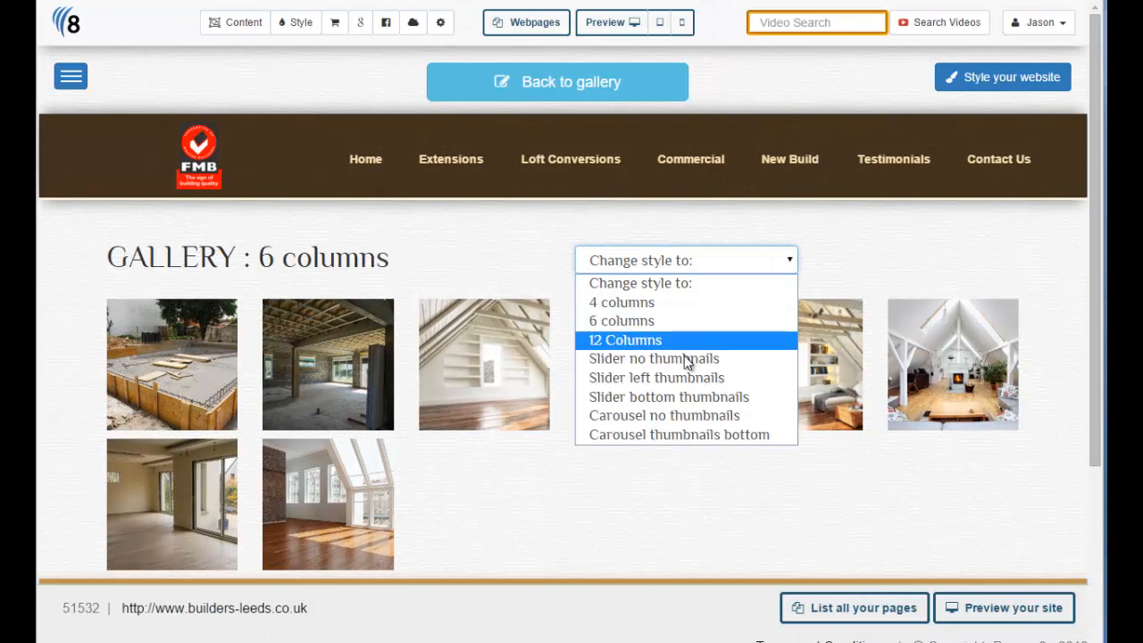
pyautogui.click(677, 398)
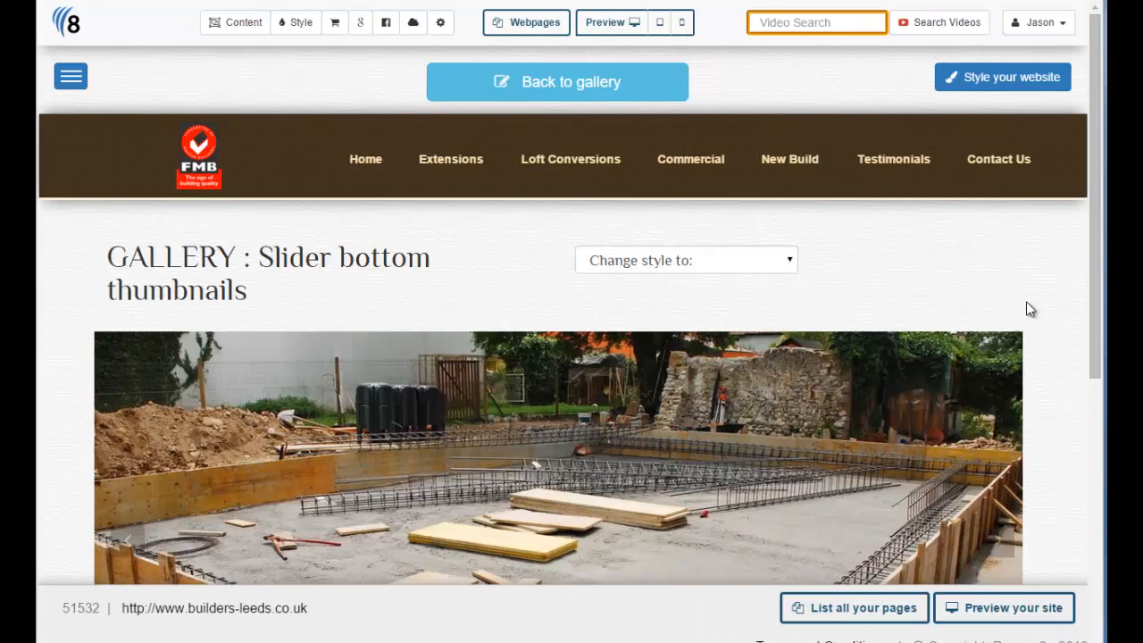
pyautogui.moveTo(1093, 326)
pyautogui.mouseDown()
pyautogui.moveTo(1087, 417)
pyautogui.moveTo(1090, 337)
pyautogui.mouseUp()
# Switch the gallery to the "Carousel no thumbnails" style and advance through two of its images
pyautogui.click(692, 228)
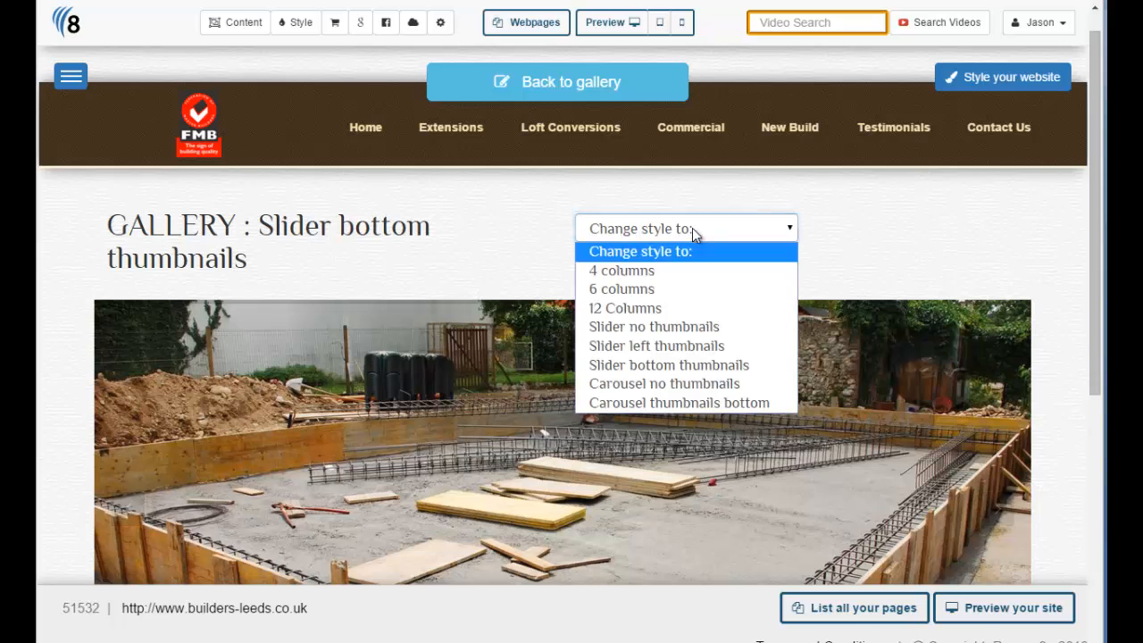
pyautogui.click(661, 384)
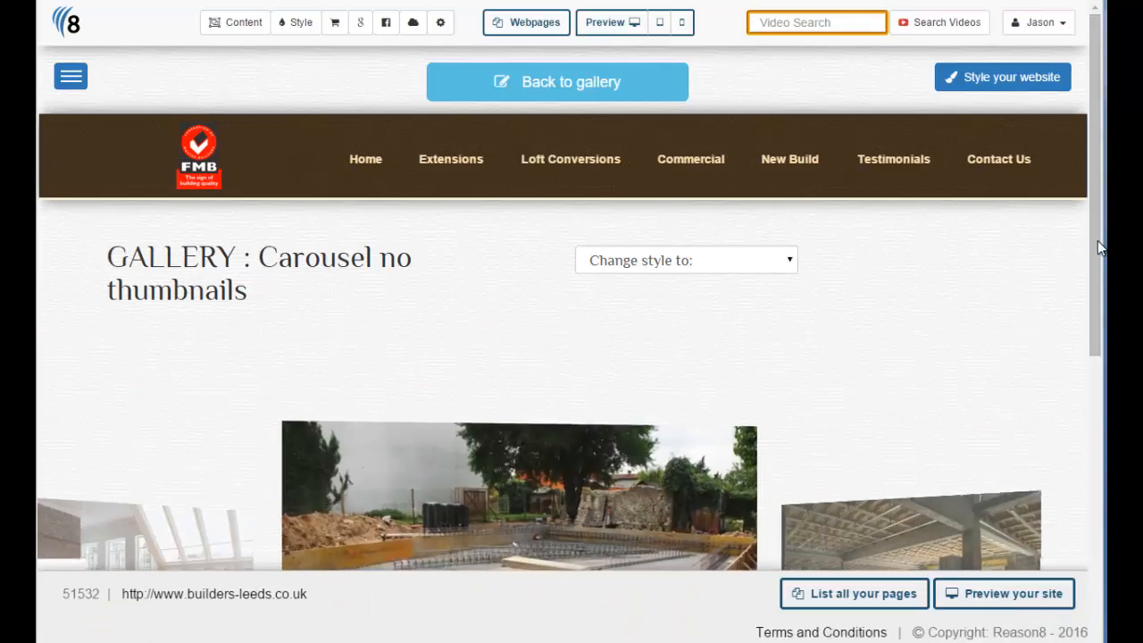
pyautogui.moveTo(1098, 240); pyautogui.dragTo(1103, 391)
pyautogui.moveTo(951, 324); pyautogui.dragTo(616, 340)
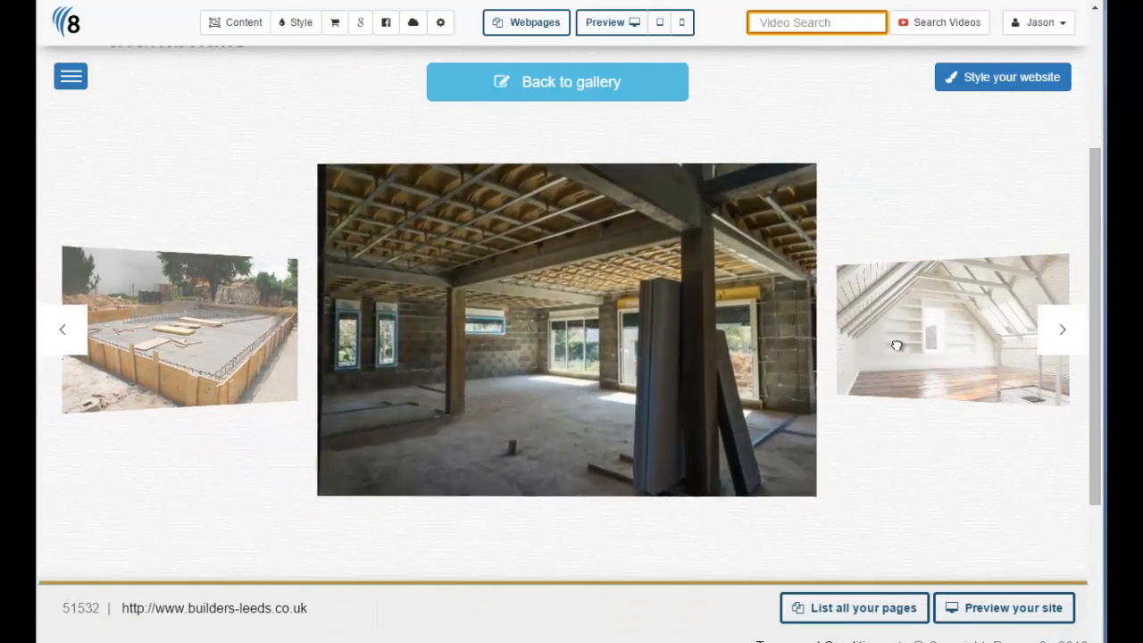
pyautogui.moveTo(896, 346); pyautogui.dragTo(523, 351)
pyautogui.moveTo(1095, 295); pyautogui.dragTo(1100, 159)
# Set the gallery's style to 4 columns and view the resulting image grid
pyautogui.click(676, 253)
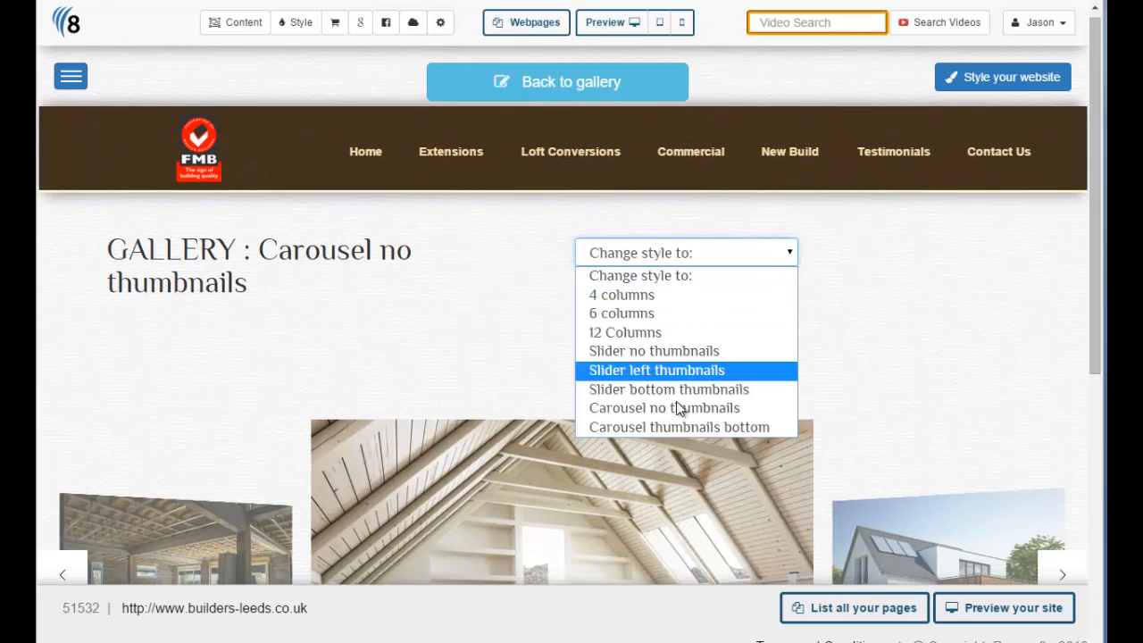
pyautogui.click(662, 296)
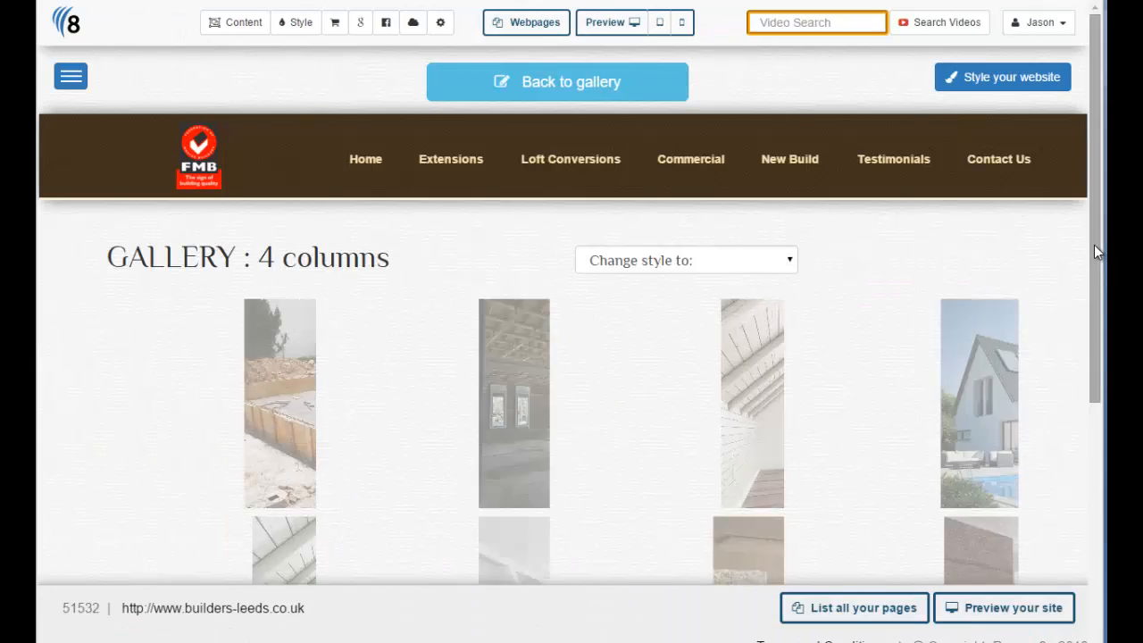
pyautogui.moveTo(1094, 245); pyautogui.dragTo(1082, 358)
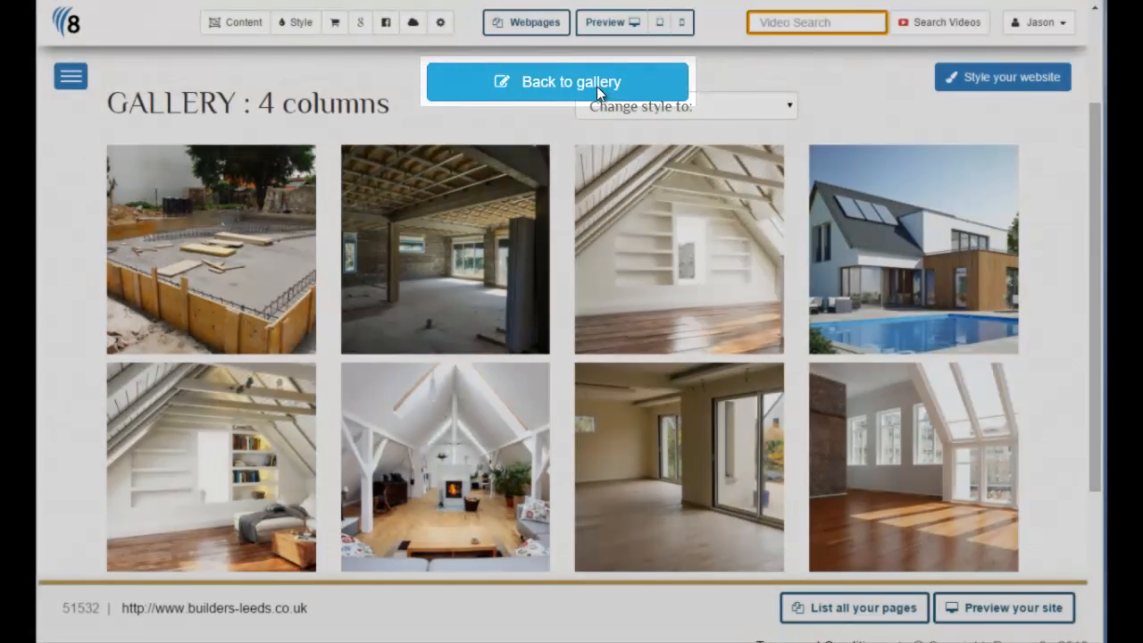
# Return to the gallery list and check the "Examples of my work" entry and its style icon
pyautogui.click(597, 86)
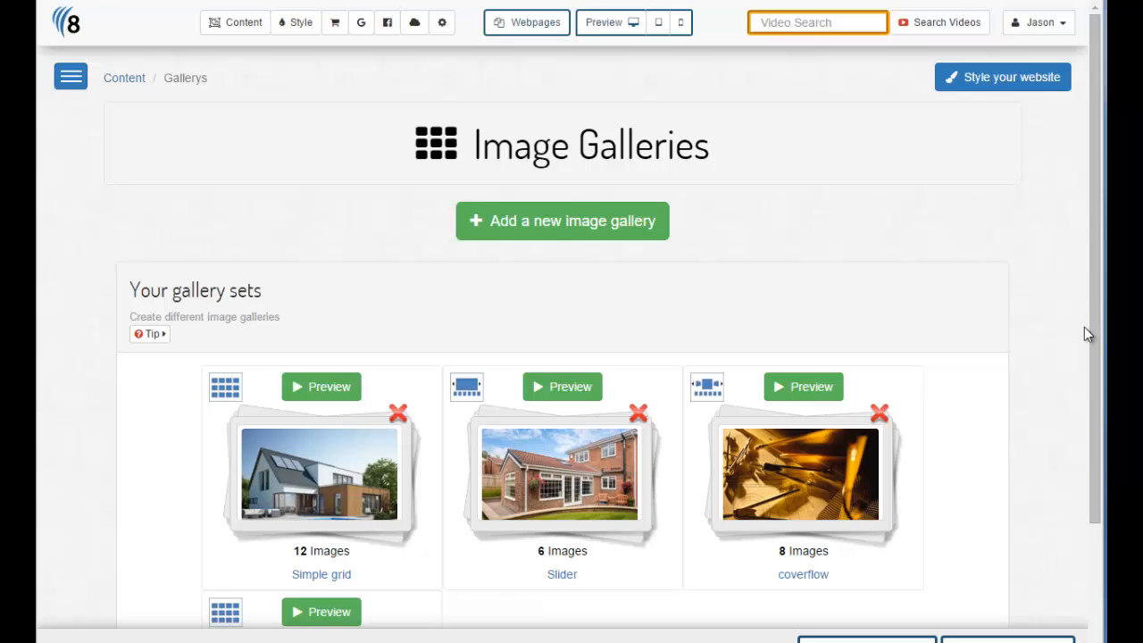
pyautogui.moveTo(1088, 334); pyautogui.dragTo(1097, 446)
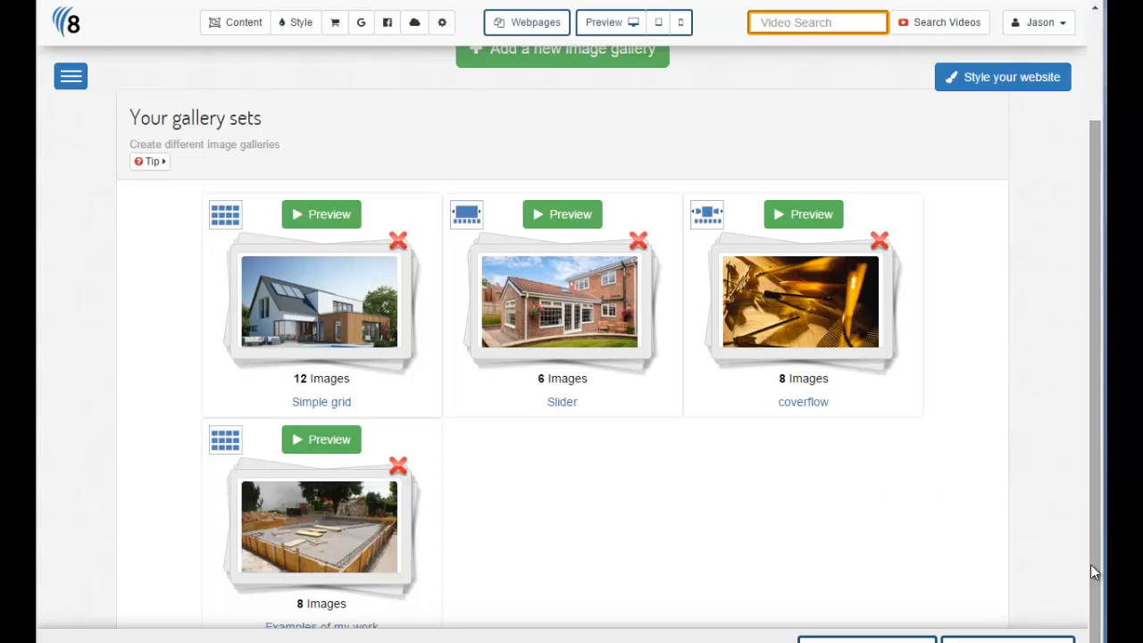
pyautogui.moveTo(1093, 566); pyautogui.dragTo(1096, 594)
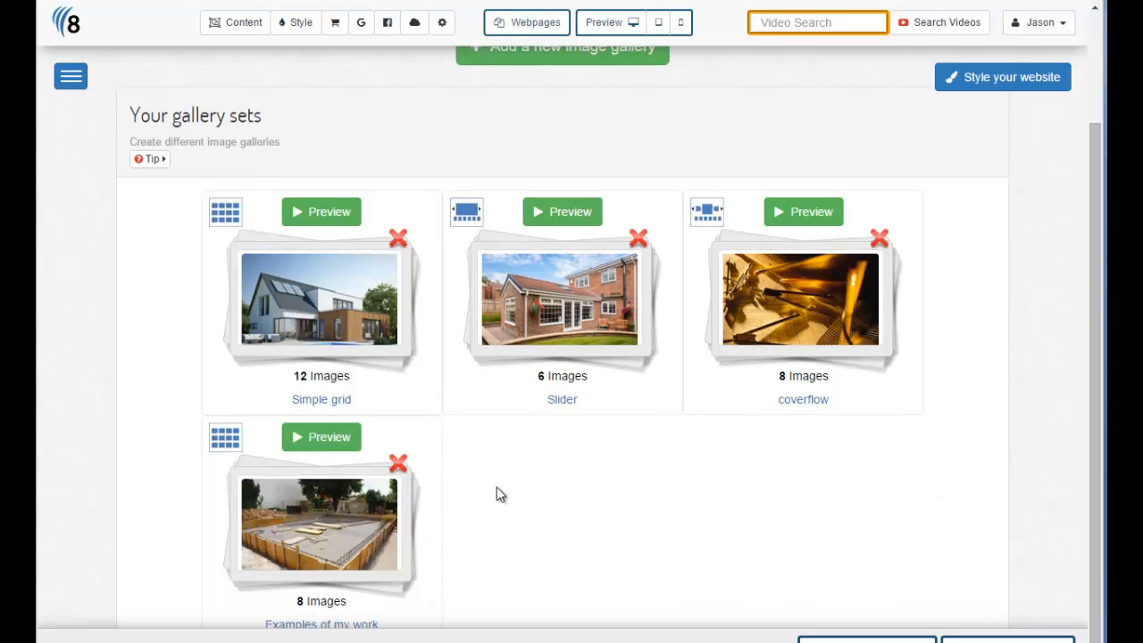